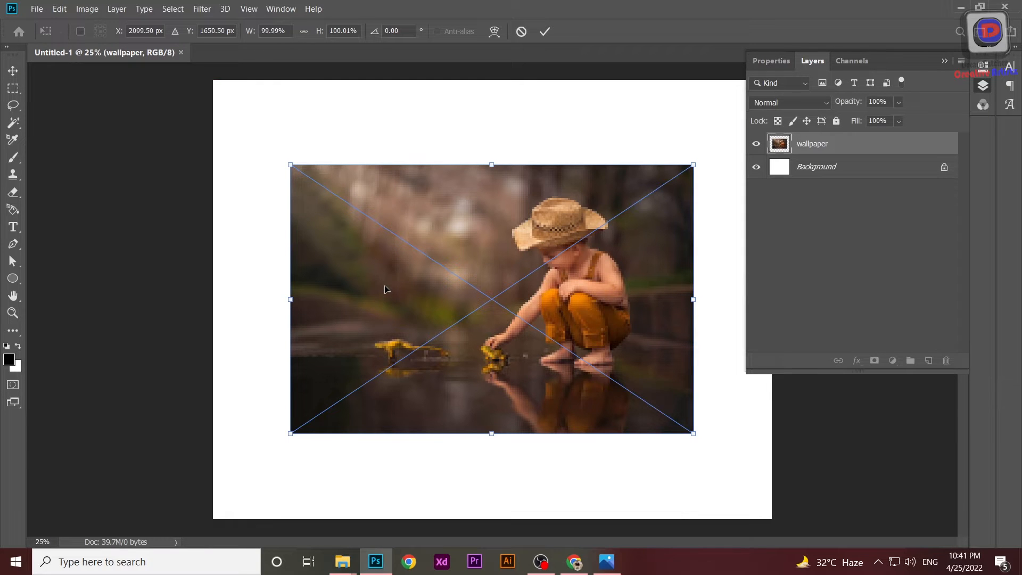
# Commit the placed wallpaper image and select the white canvas border around it with the Rectangular Marquee.
pyautogui.press('Return')
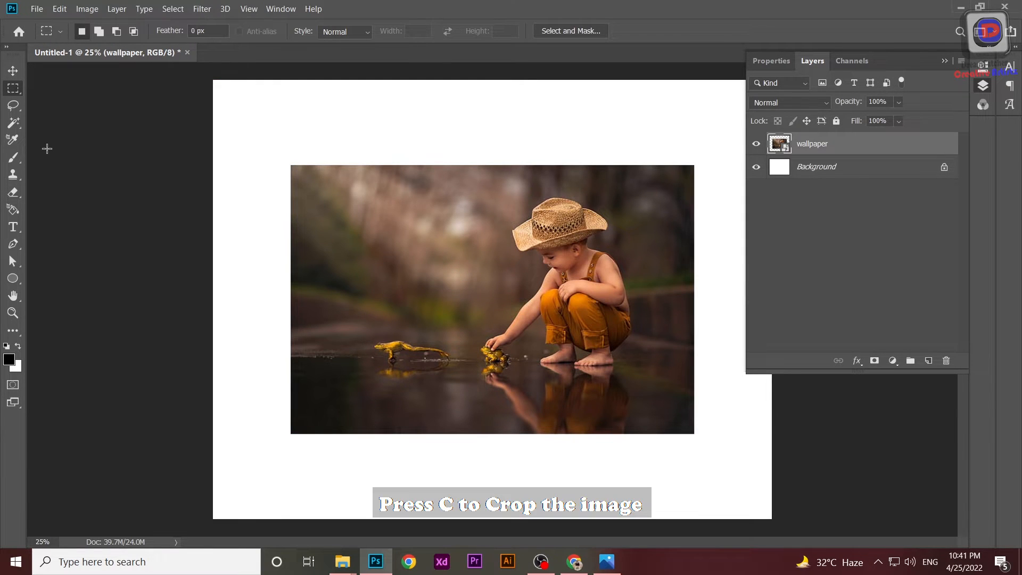
pyautogui.press('c')
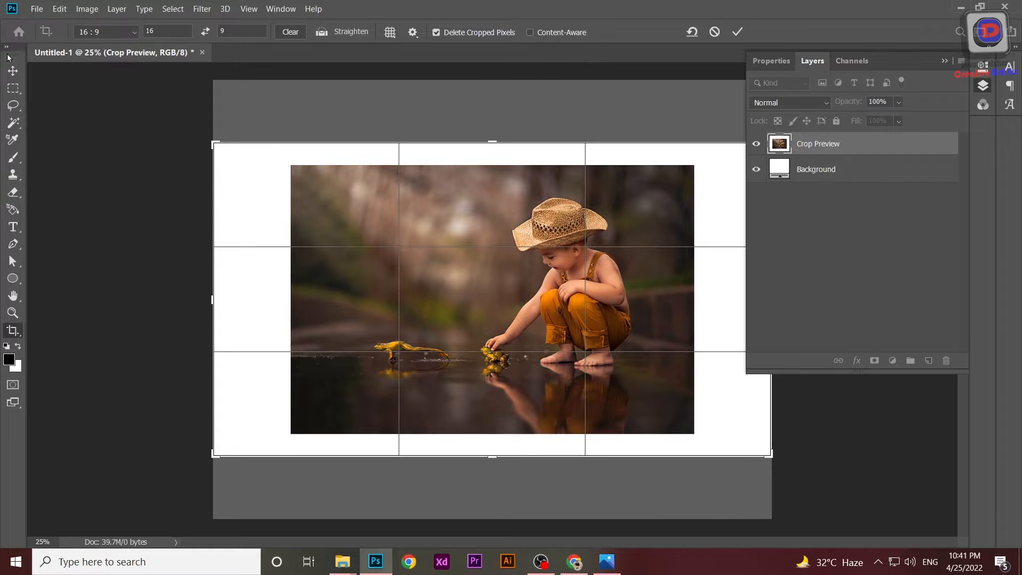
pyautogui.click(13, 70)
pyautogui.click(13, 88)
pyautogui.moveTo(300, 141); pyautogui.dragTo(166, 464)
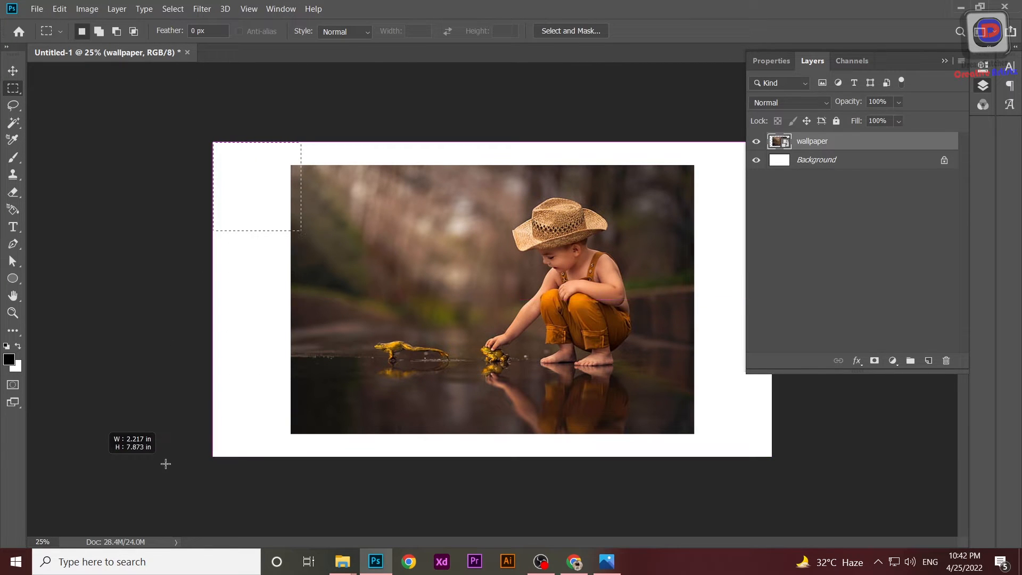
pyautogui.moveTo(213, 142); pyautogui.dragTo(773, 171)
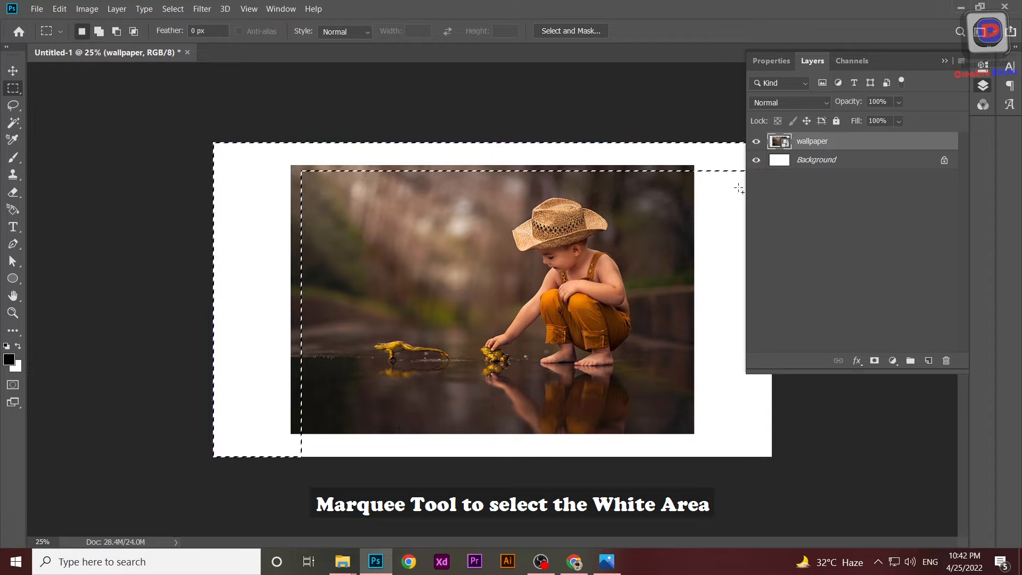
pyautogui.click(944, 61)
pyautogui.moveTo(773, 141); pyautogui.dragTo(691, 493)
pyautogui.moveTo(803, 429); pyautogui.dragTo(122, 468)
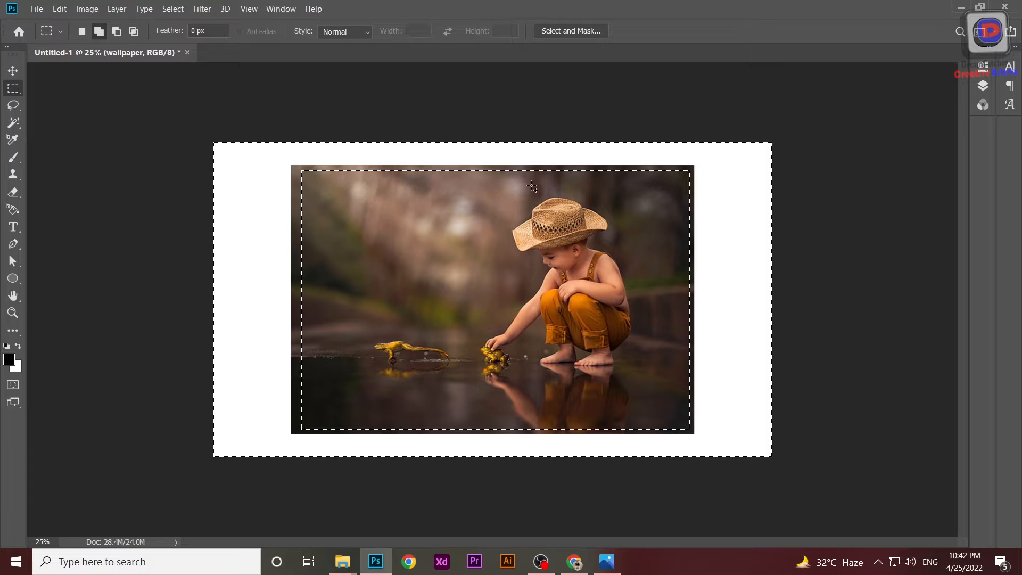
# Rasterize the wallpaper layer.
pyautogui.click(983, 86)
pyautogui.rightClick(814, 141)
pyautogui.click(830, 225)
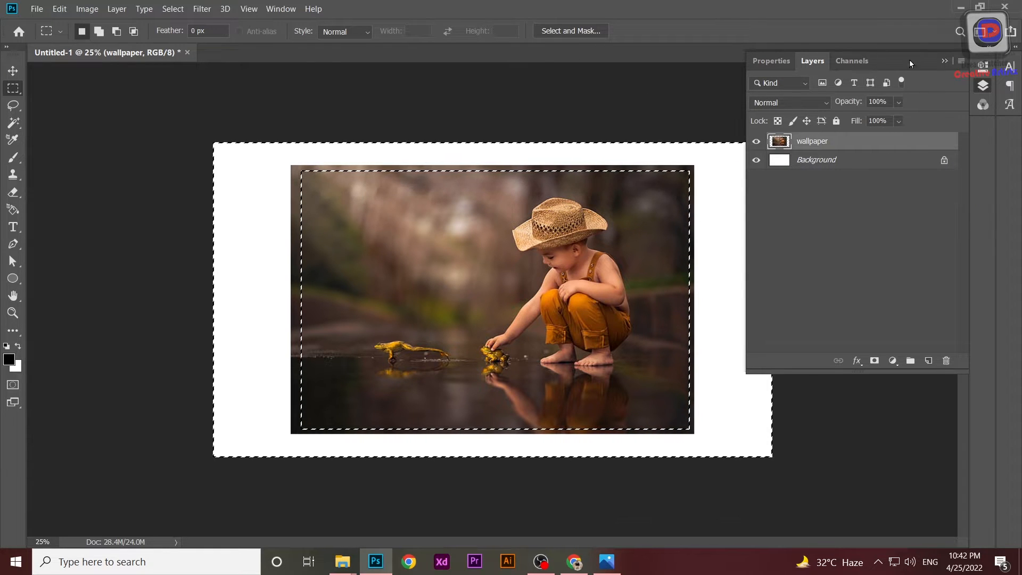
# Fill the selected border with Content-Aware fill and deselect.
pyautogui.hotkey('ctrl', '0')
pyautogui.hotkey('ctrl', 'd')
pyautogui.hotkey('ctrl', 'z')
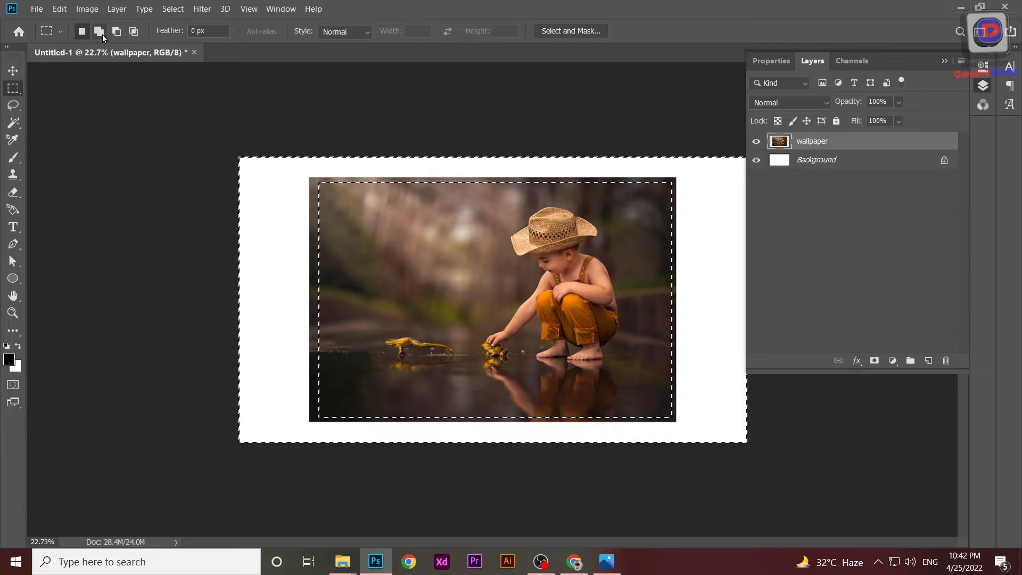
pyautogui.click(60, 9)
pyautogui.click(68, 204)
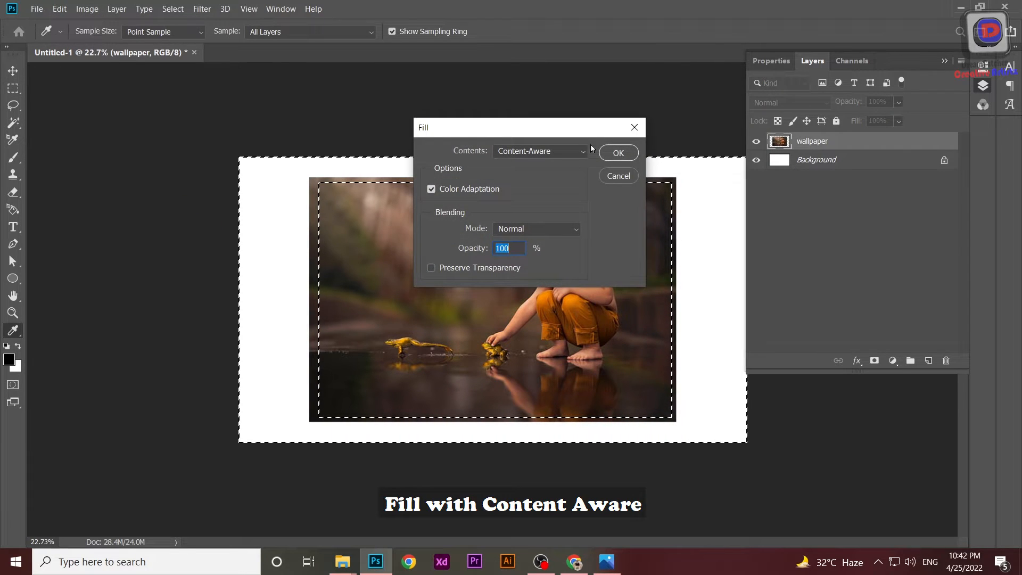
pyautogui.click(619, 154)
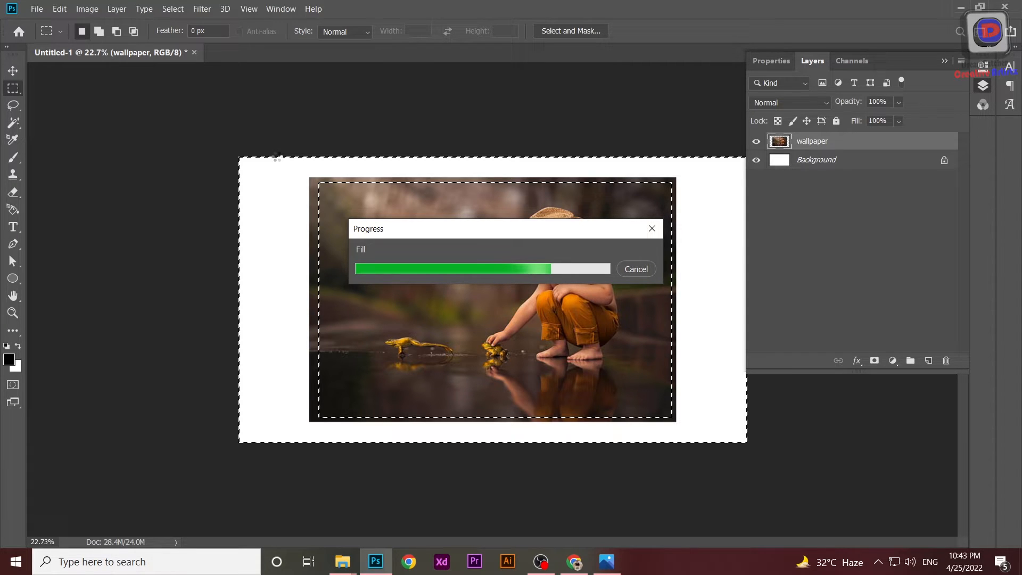
pyautogui.hotkey('ctrl', 'd')
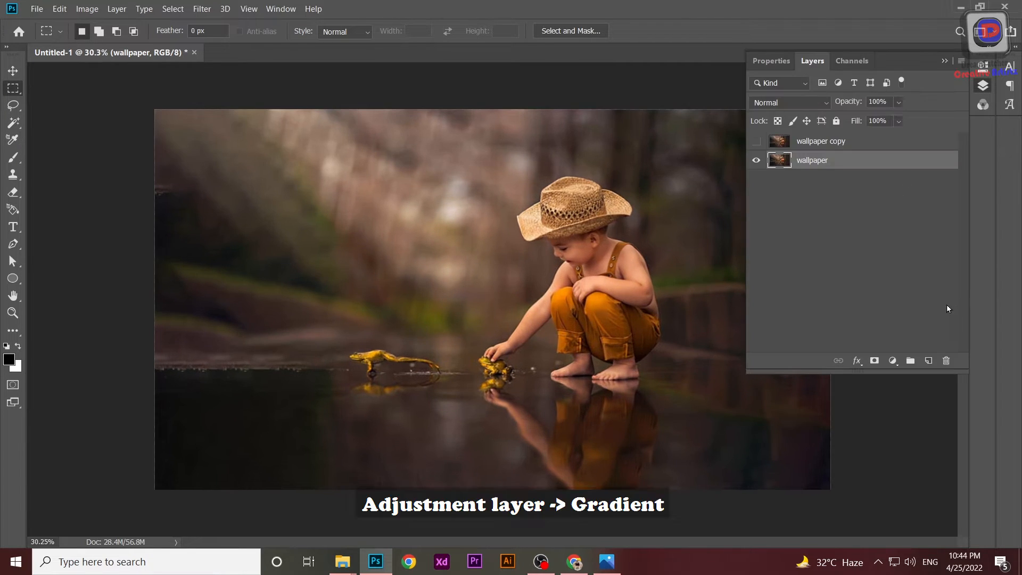
# Add a Gradient Fill layer with a linear white-to-black gradient at 90°.
pyautogui.click(894, 362)
pyautogui.click(909, 145)
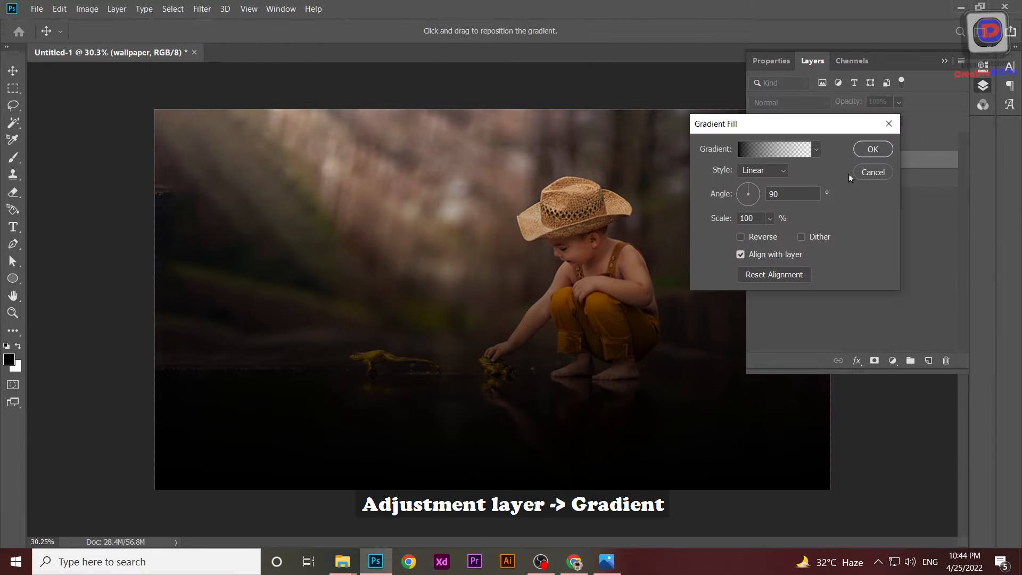
pyautogui.click(815, 149)
pyautogui.click(713, 177)
pyautogui.press('Return')
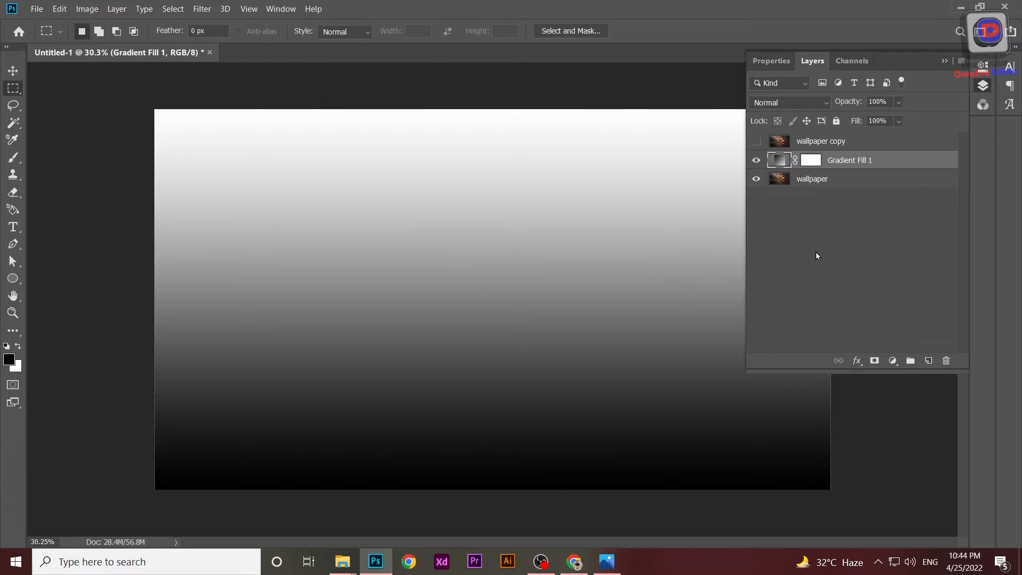
# Move the Gradient Fill layer below the wallpaper layer and select its mask.
pyautogui.moveTo(884, 169); pyautogui.dragTo(877, 203)
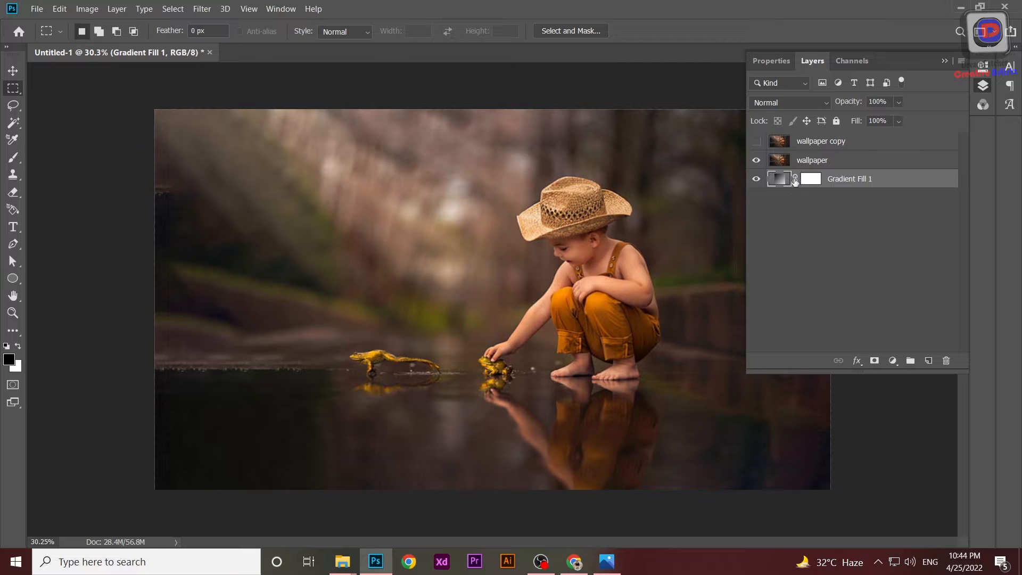
pyautogui.click(809, 179)
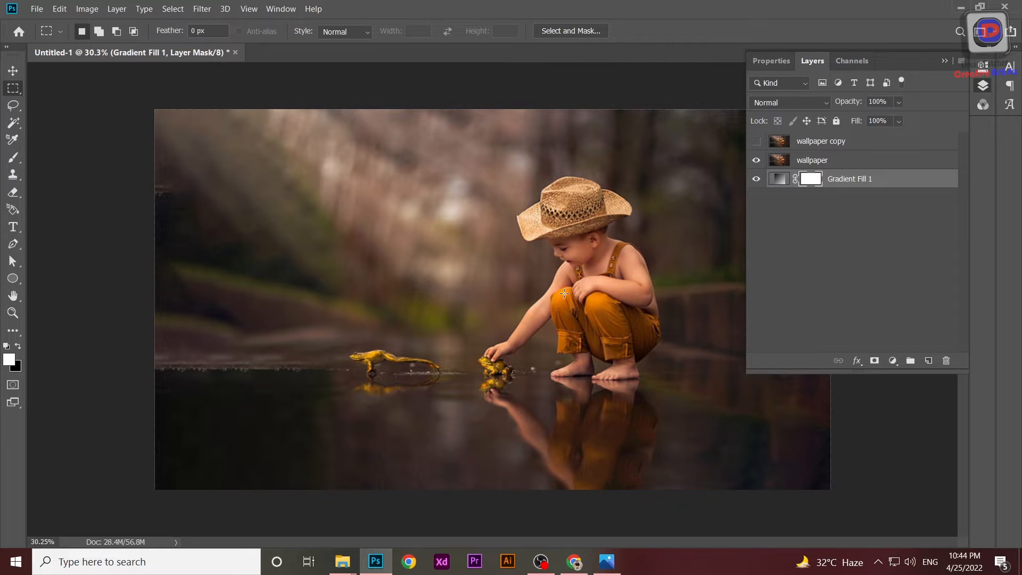
# Marquee a rectangle over the lower image area and reshape it with Perspective transform into a trapezoid around the boy.
pyautogui.click(945, 61)
pyautogui.moveTo(776, 277); pyautogui.dragTo(339, 473)
pyautogui.hotkey('ctrl', 't')
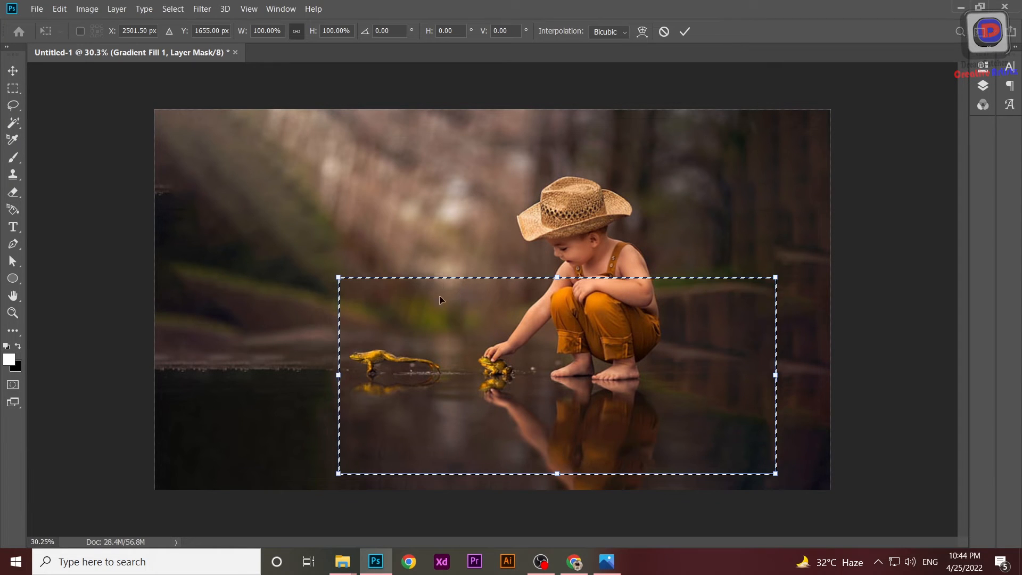
pyautogui.rightClick(498, 336)
pyautogui.click(536, 406)
pyautogui.moveTo(339, 278); pyautogui.dragTo(446, 280)
pyautogui.moveTo(340, 475); pyautogui.dragTo(391, 475)
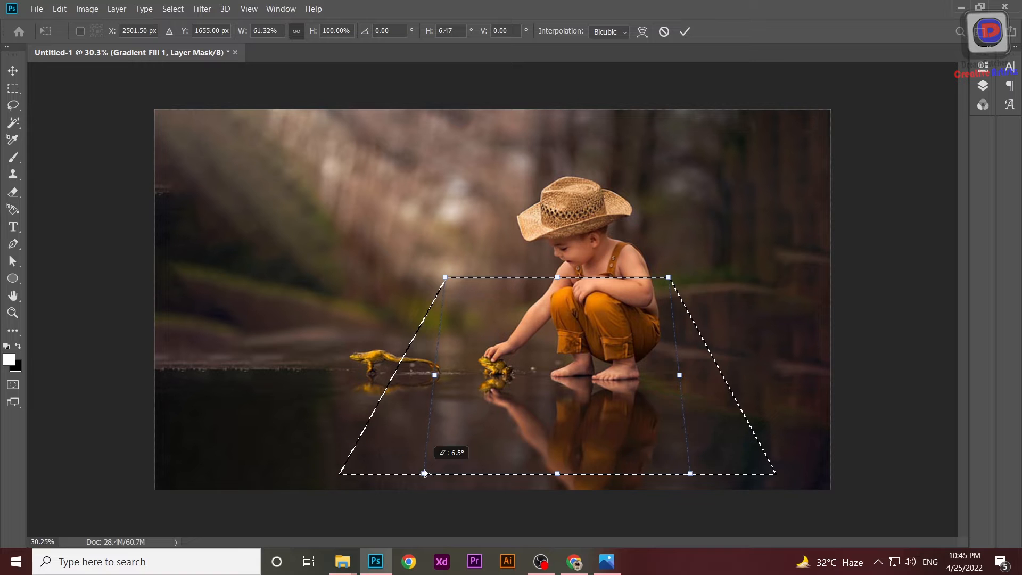
pyautogui.moveTo(427, 473); pyautogui.dragTo(442, 474)
pyautogui.moveTo(446, 279); pyautogui.dragTo(496, 277)
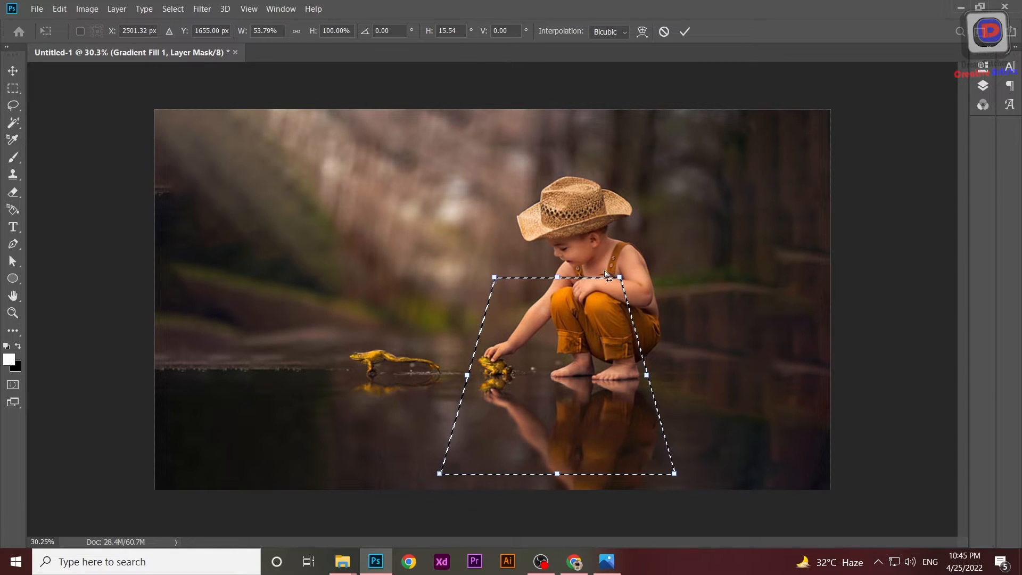
pyautogui.moveTo(620, 278); pyautogui.dragTo(670, 285)
pyautogui.moveTo(682, 476); pyautogui.dragTo(710, 476)
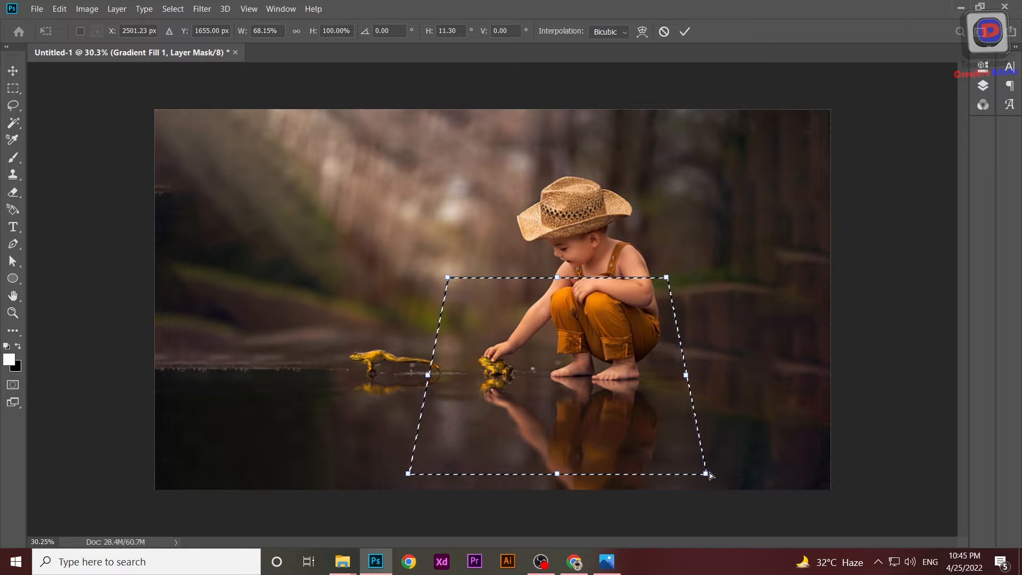
pyautogui.moveTo(589, 407); pyautogui.dragTo(610, 406)
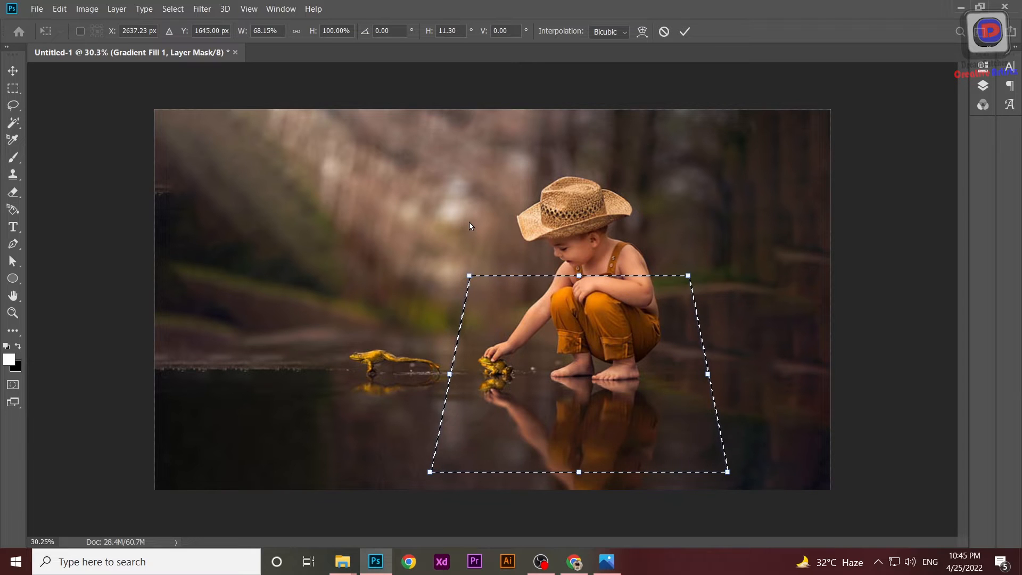
# Add a layer mask to the wallpaper layer from the trapezoid selection.
pyautogui.click(984, 86)
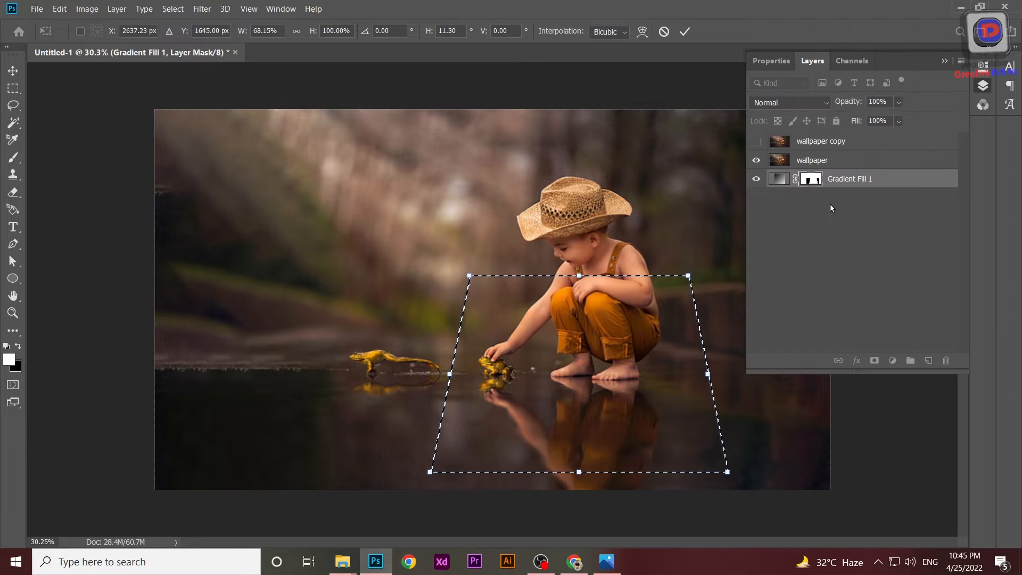
pyautogui.click(803, 161)
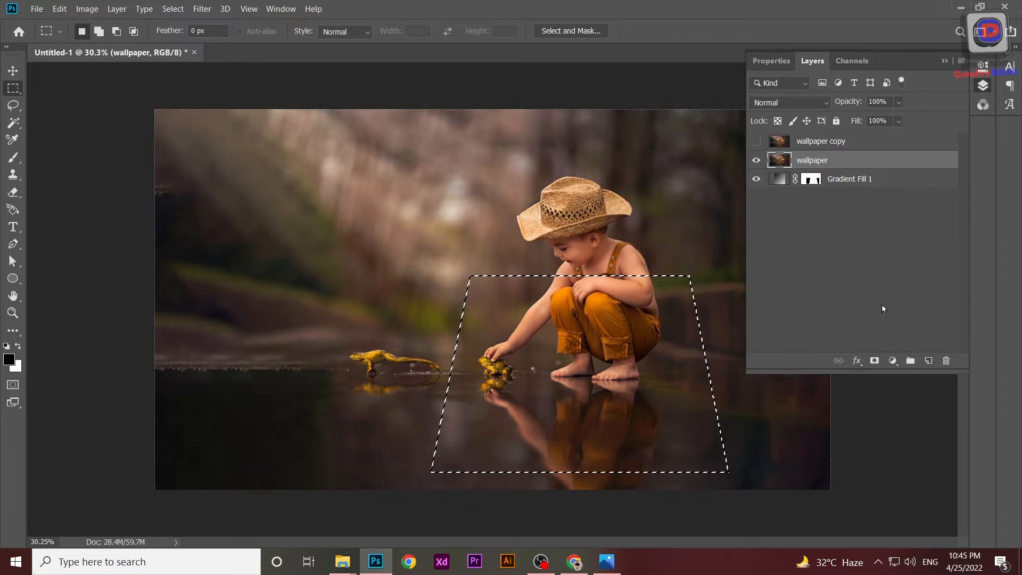
pyautogui.click(874, 361)
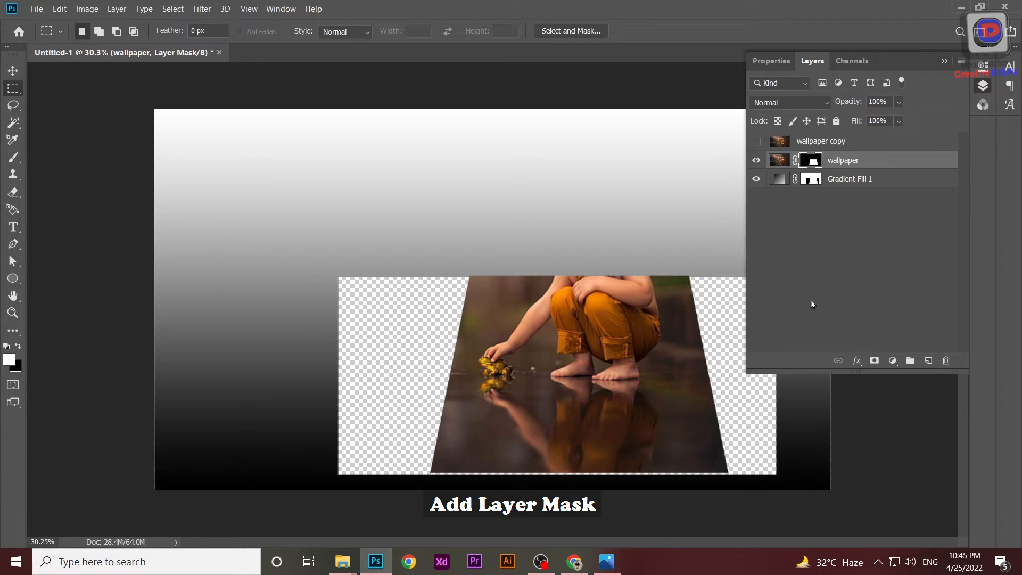
# Hide and delete the Gradient Fill layer.
pyautogui.click(756, 178)
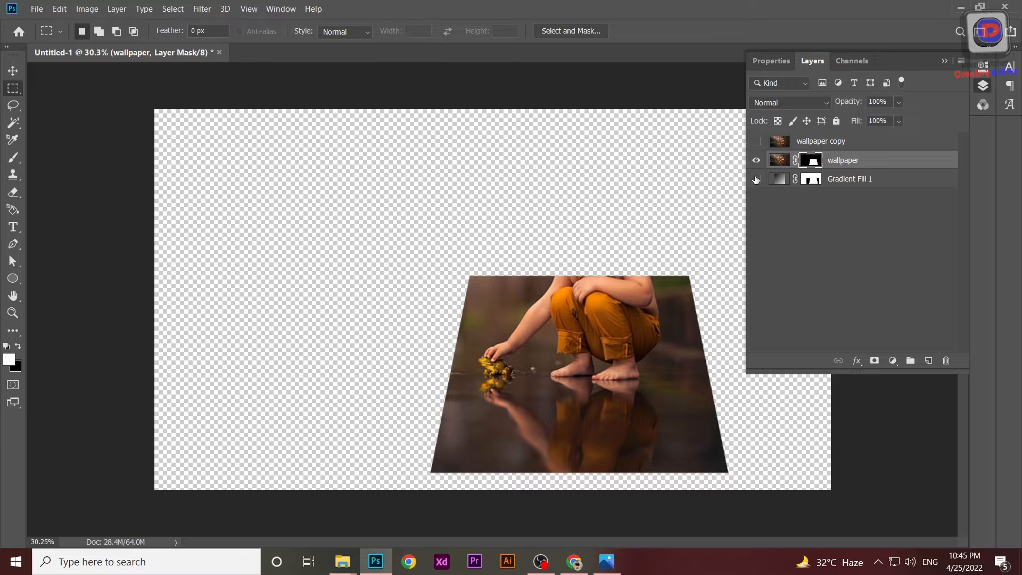
pyautogui.click(848, 181)
pyautogui.press('Delete')
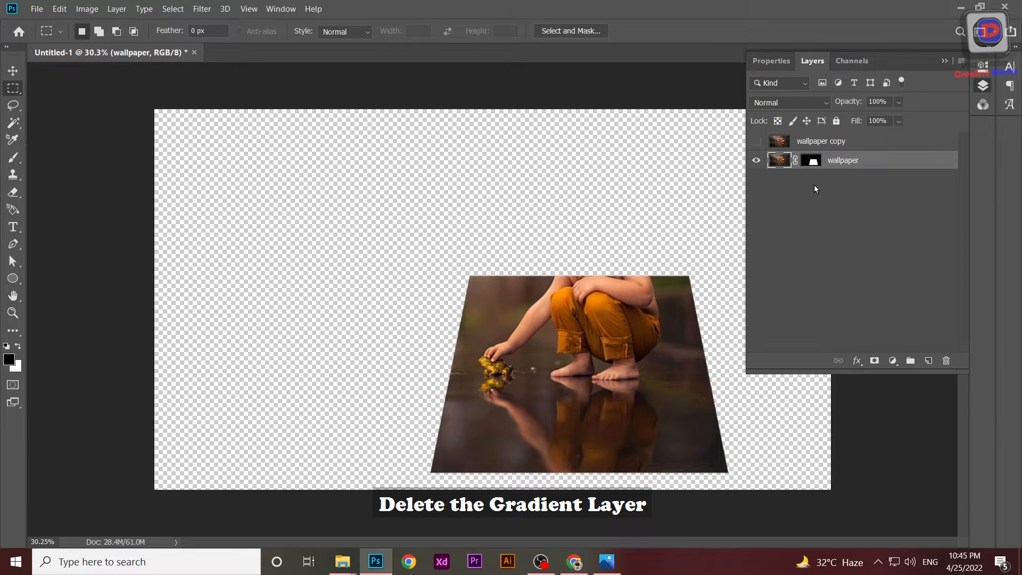
# Show and select the wallpaper copy layer, then select its subject.
pyautogui.click(820, 141)
pyautogui.click(755, 141)
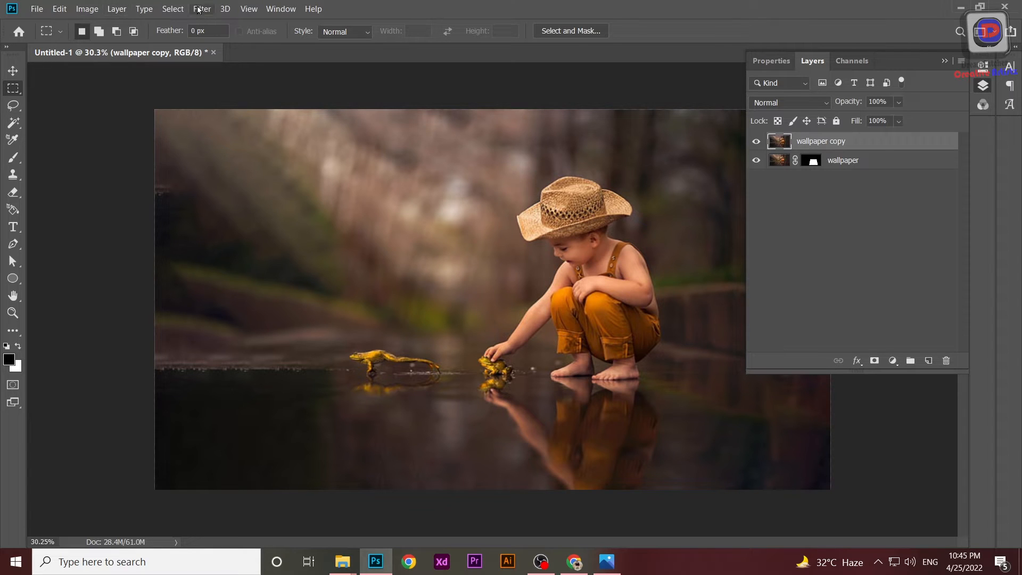
pyautogui.click(173, 9)
pyautogui.click(184, 157)
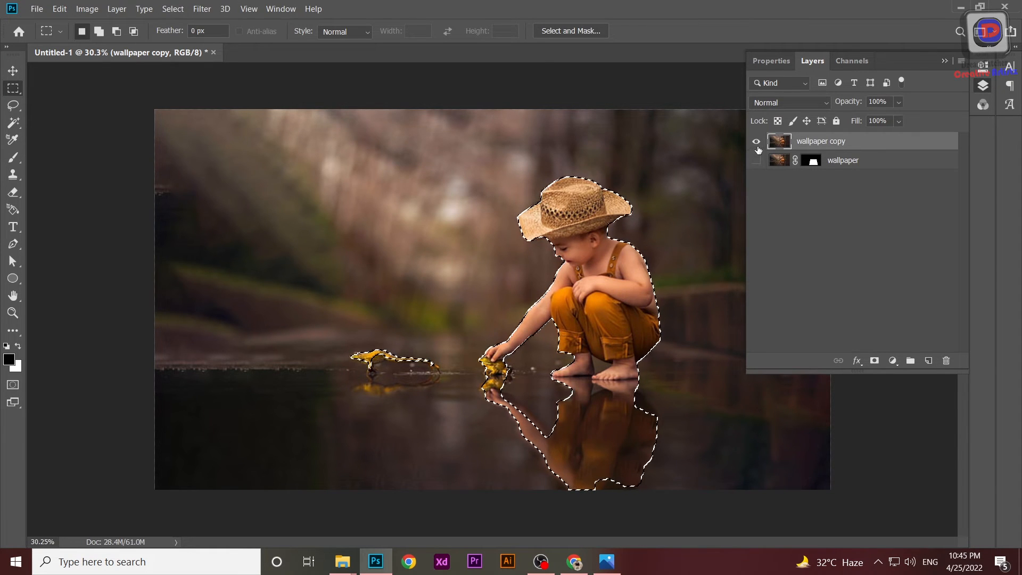
# Toggle the layers' visibility to compare the wallpaper copy with the masked layer beneath.
pyautogui.moveTo(756, 141); pyautogui.dragTo(756, 161)
pyautogui.click(757, 160)
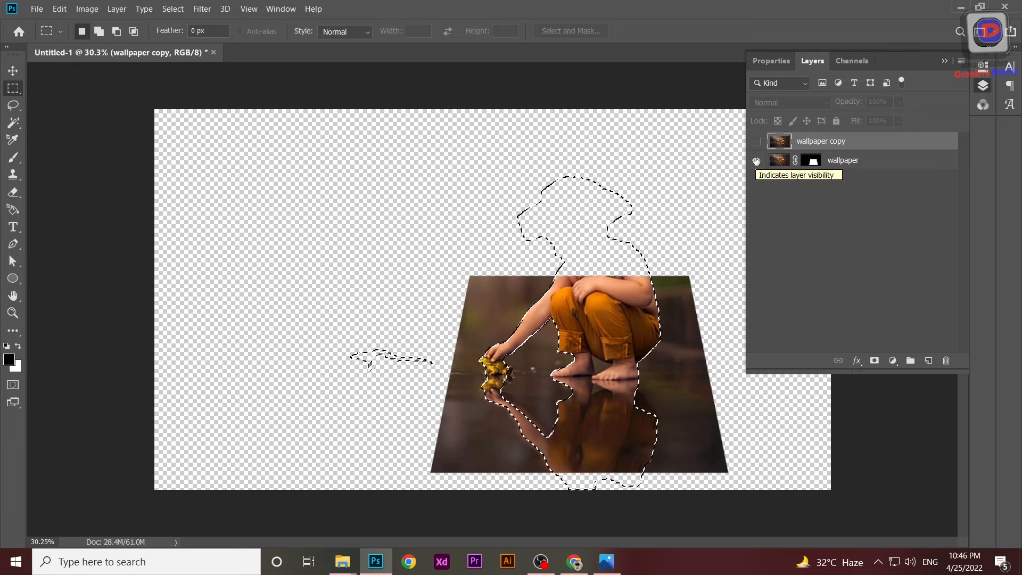
pyautogui.click(757, 142)
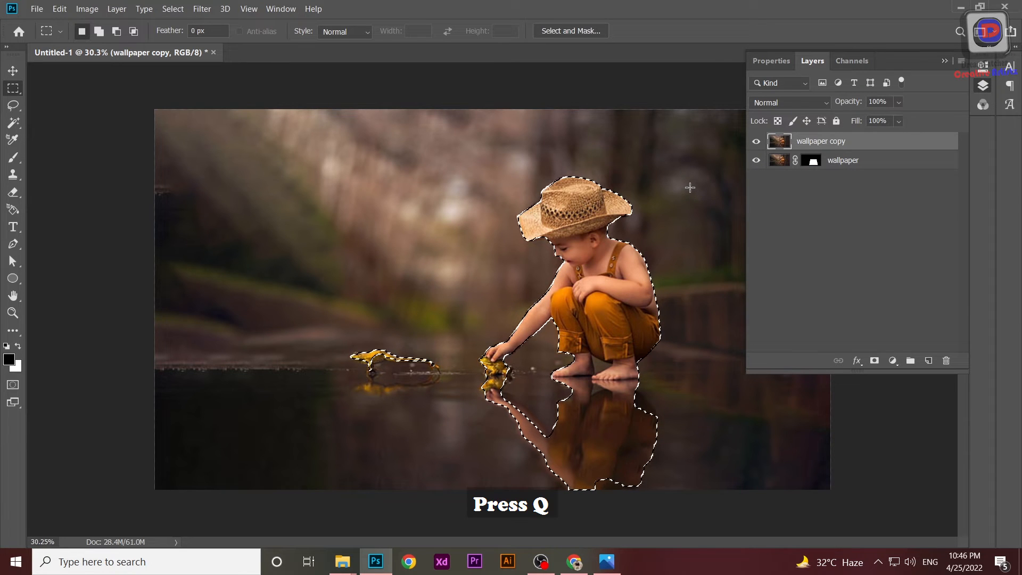
# Enter Quick Mask mode and brush over the lizard and the reflections to remove them from the selection.
pyautogui.press('q')
pyautogui.click(13, 157)
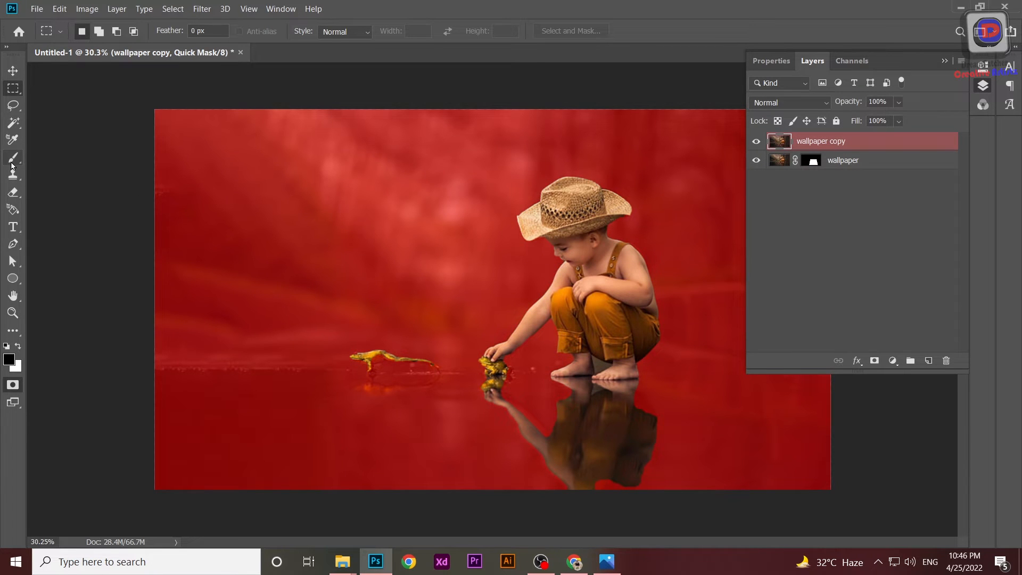
pyautogui.moveTo(357, 354); pyautogui.dragTo(369, 358)
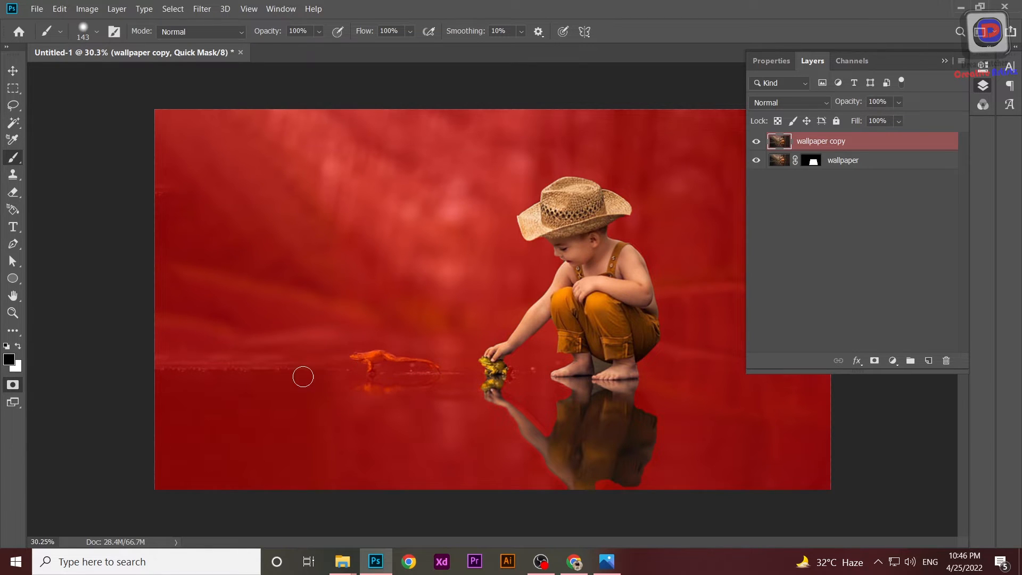
pyautogui.moveTo(485, 394)
pyautogui.mouseDown()
pyautogui.moveTo(643, 426)
pyautogui.moveTo(462, 414)
pyautogui.mouseUp()
pyautogui.moveTo(644, 471); pyautogui.dragTo(576, 476)
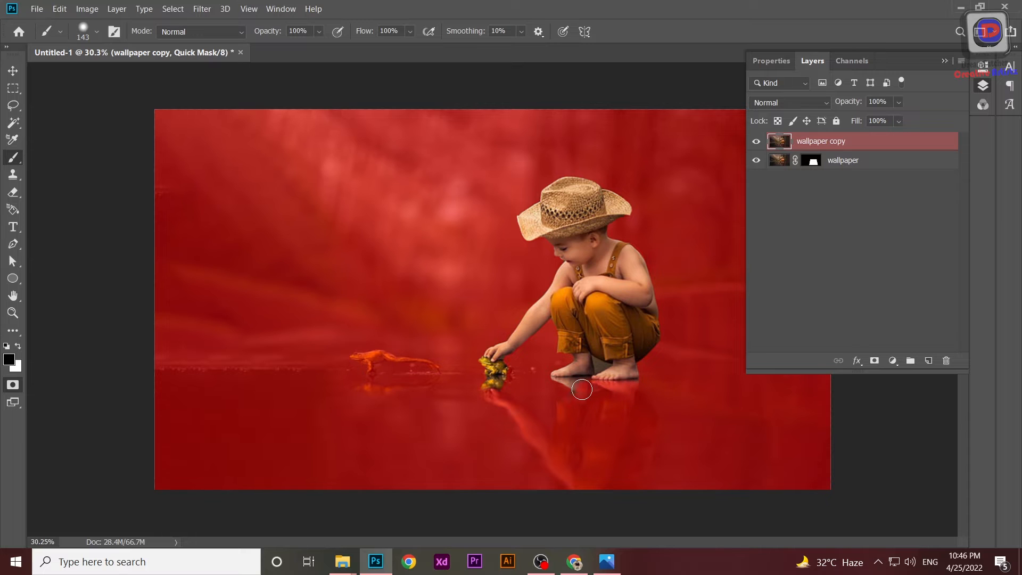
# Try brushing in white near the boy's feet and undo that stroke.
pyautogui.scroll(5, 598, 396)
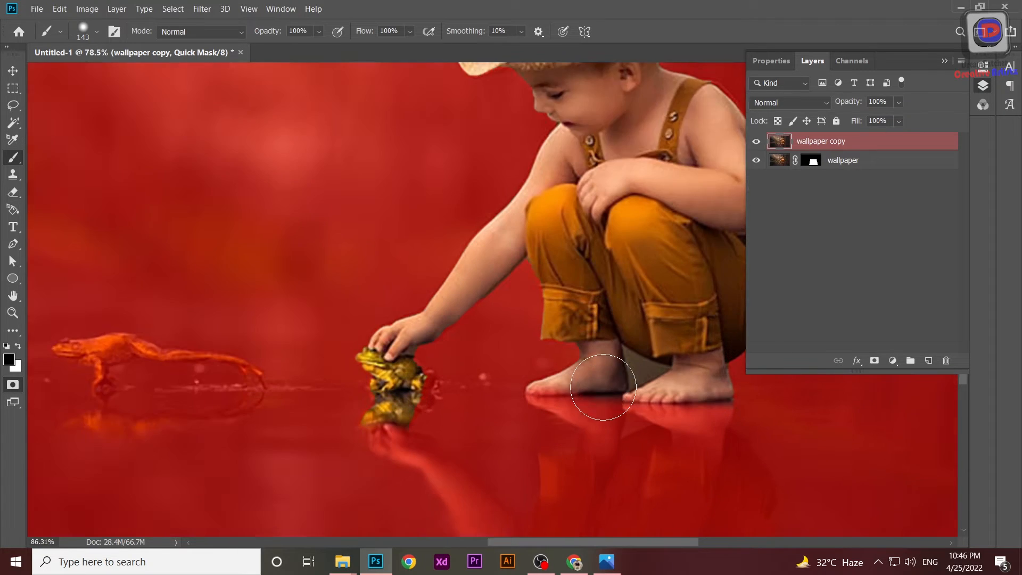
pyautogui.press('x')
pyautogui.moveTo(551, 355)
pyautogui.mouseDown()
pyautogui.moveTo(532, 352)
pyautogui.moveTo(574, 355)
pyautogui.moveTo(572, 385)
pyautogui.moveTo(547, 418)
pyautogui.mouseUp()
pyautogui.hotkey('ctrl', 'z')
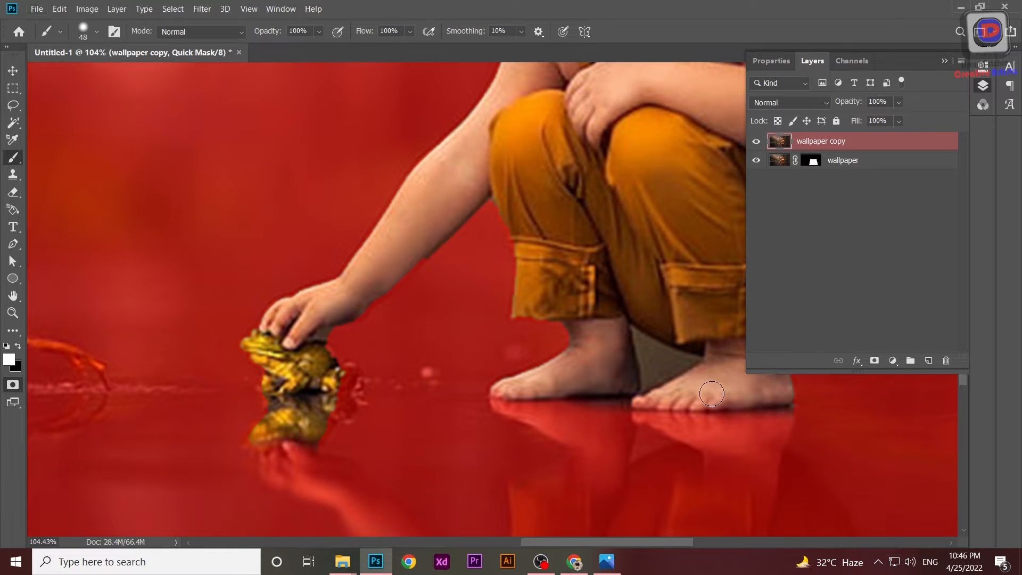
pyautogui.scroll(-3, 667, 361)
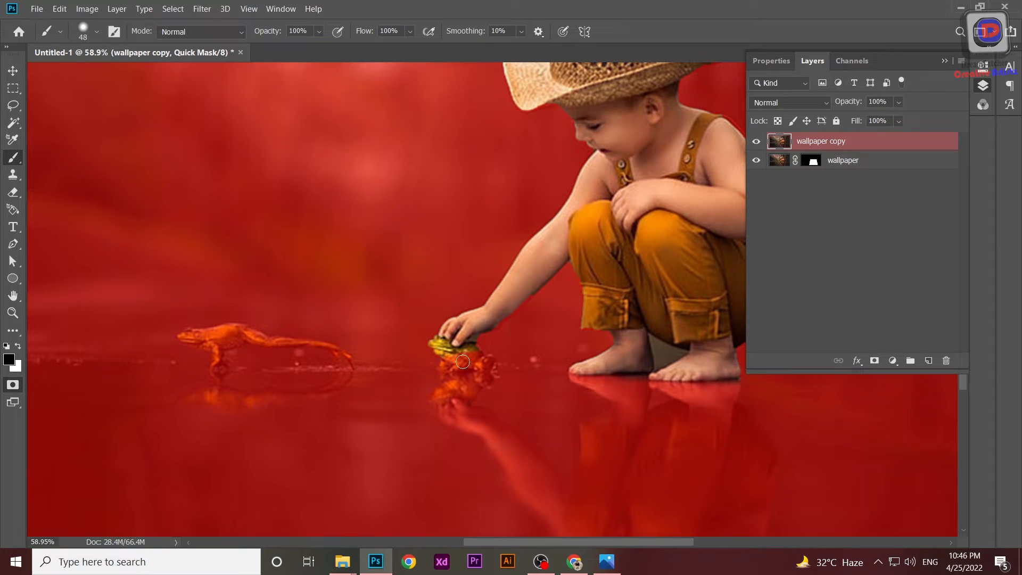
pyautogui.scroll(-1, 549, 355)
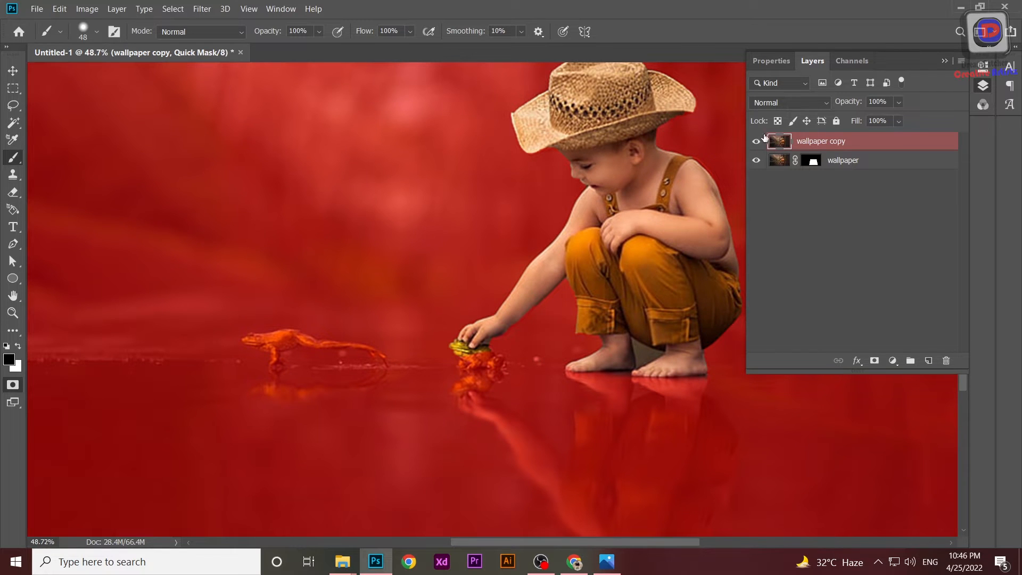
# Exit Quick Mask and add a layer mask from the boy selection to the wallpaper copy layer.
pyautogui.press('q')
pyautogui.scroll(-3, 422, 283)
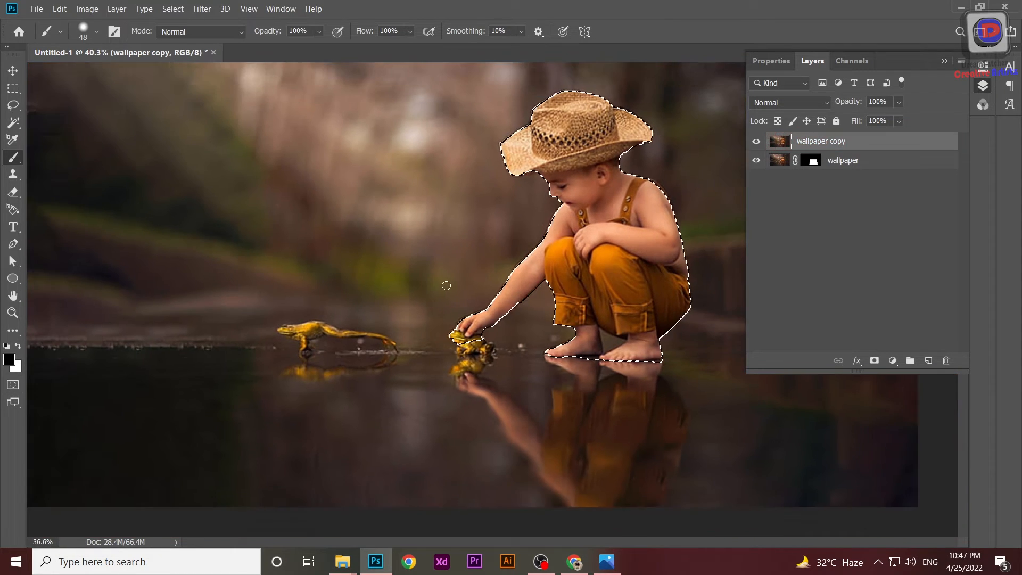
pyautogui.click(756, 141)
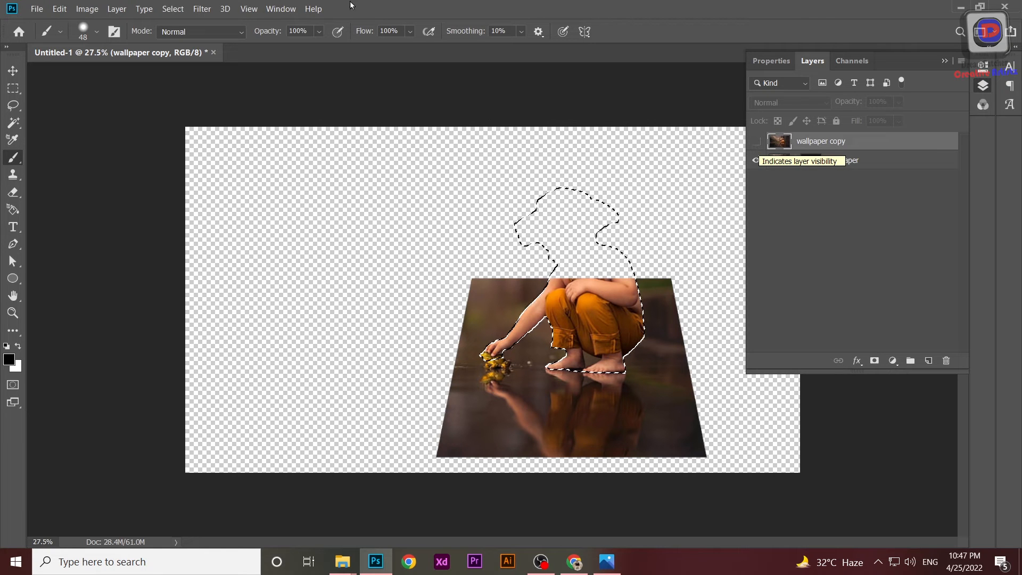
pyautogui.click(875, 360)
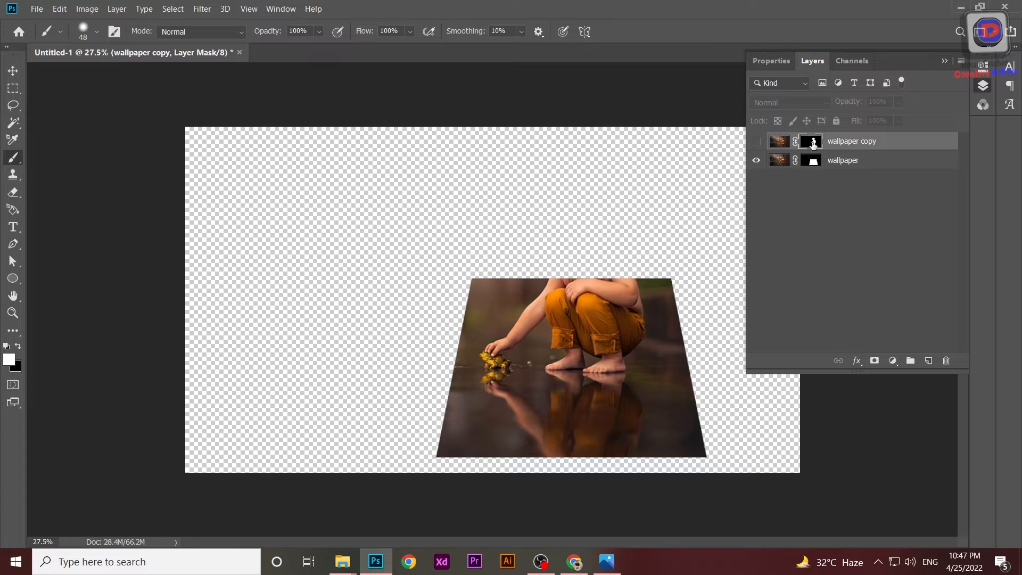
pyautogui.click(757, 142)
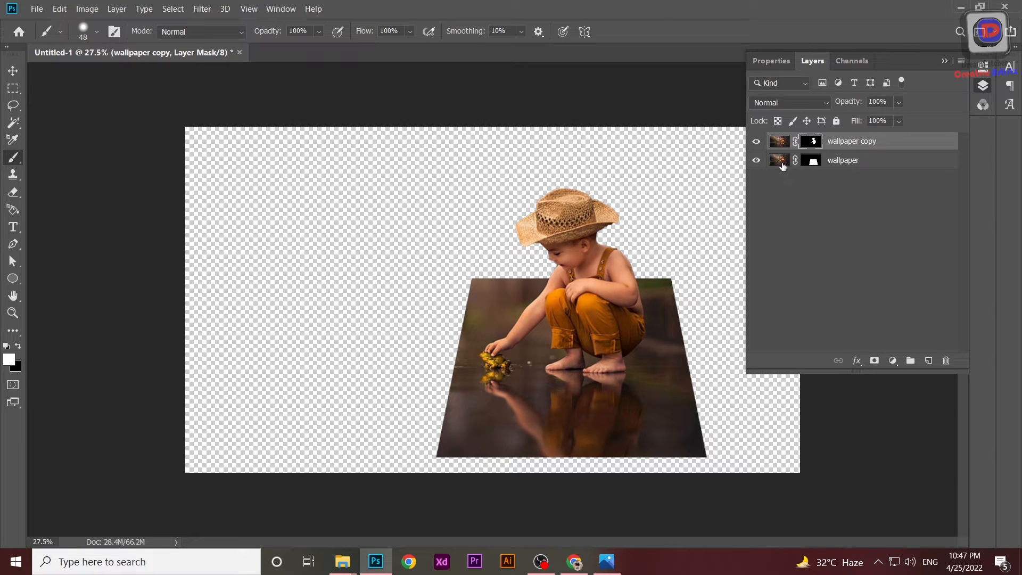
# Add a white 73 px Stroke positioned Inside to the wallpaper layer's layer style.
pyautogui.click(783, 168)
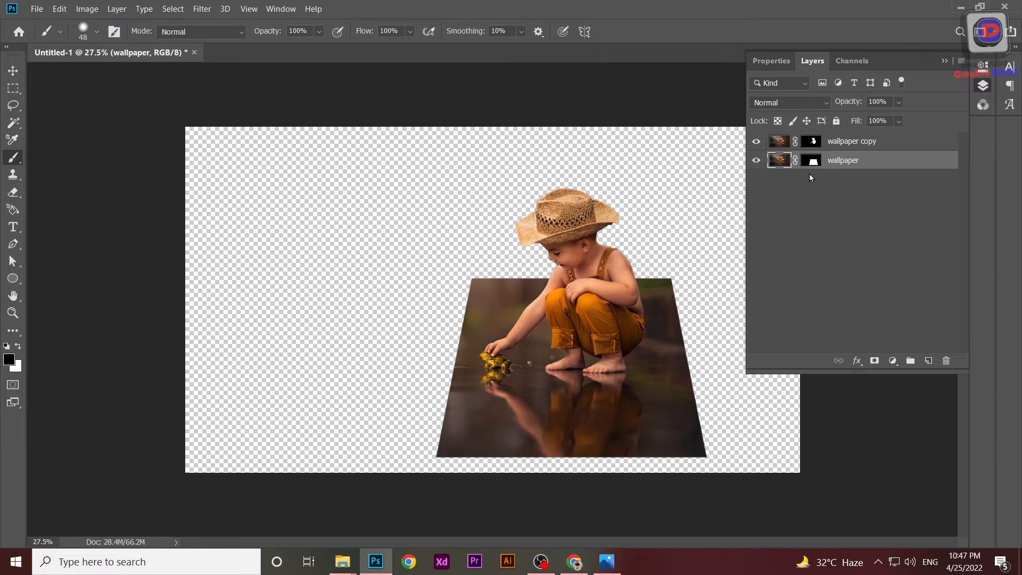
pyautogui.doubleClick(913, 163)
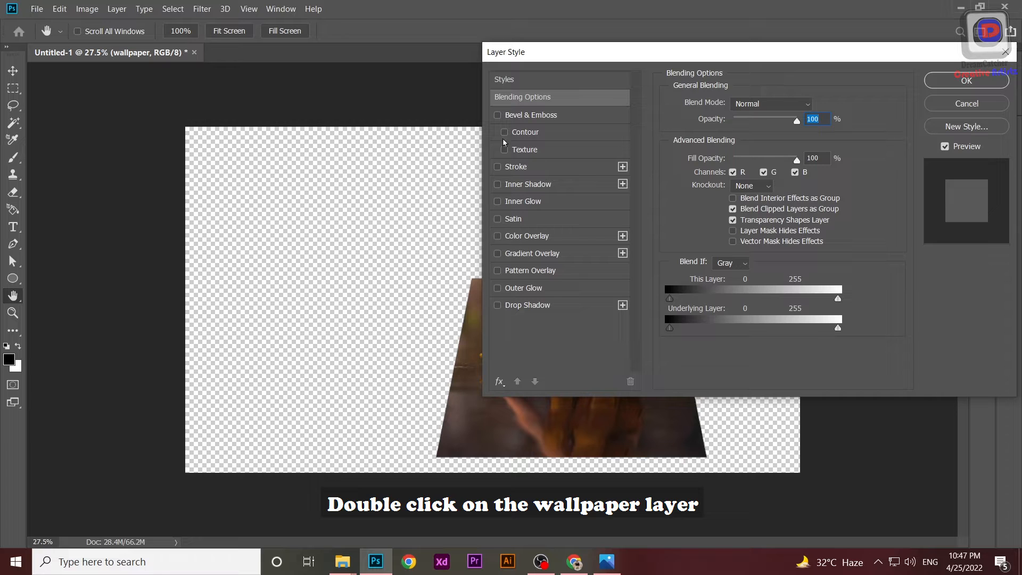
pyautogui.click(497, 166)
pyautogui.moveTo(824, 60); pyautogui.dragTo(878, 58)
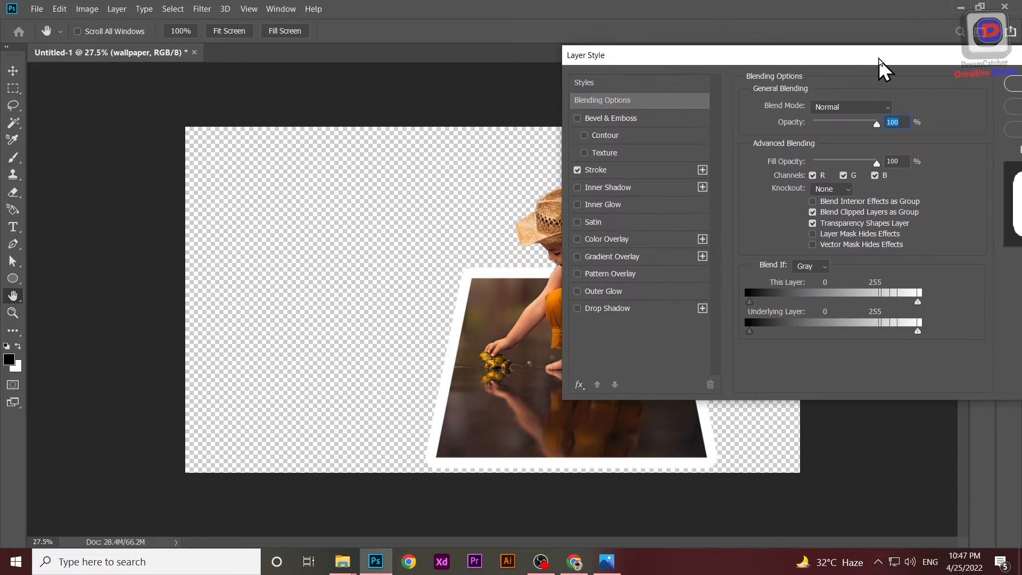
pyautogui.click(621, 169)
pyautogui.click(779, 211)
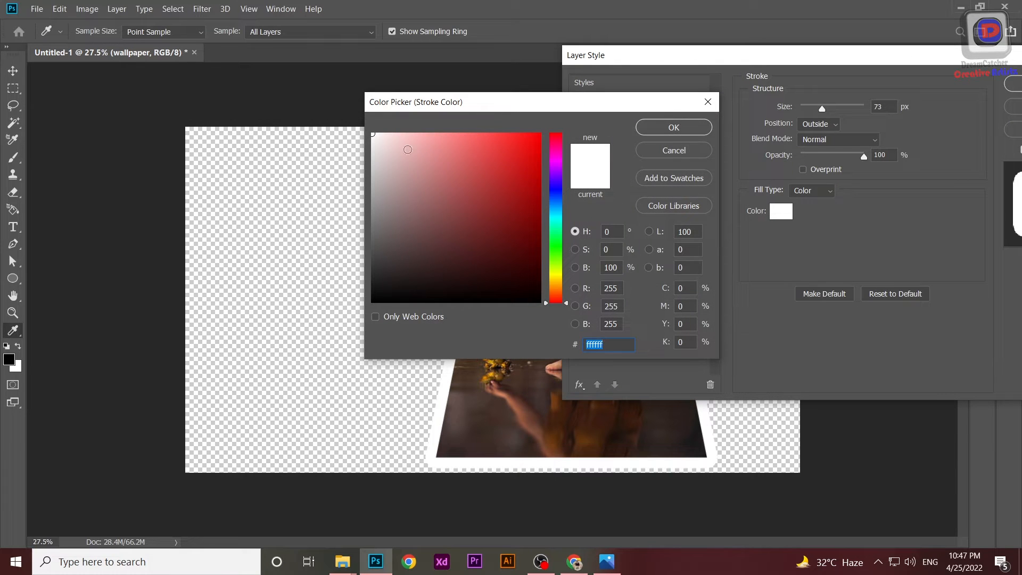
pyautogui.click(673, 128)
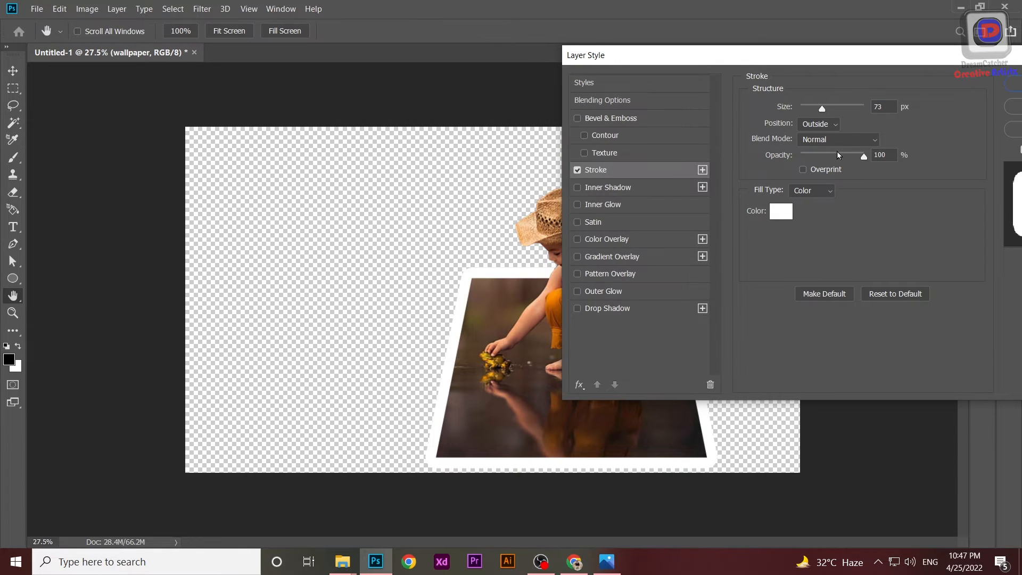
pyautogui.click(832, 125)
pyautogui.click(822, 151)
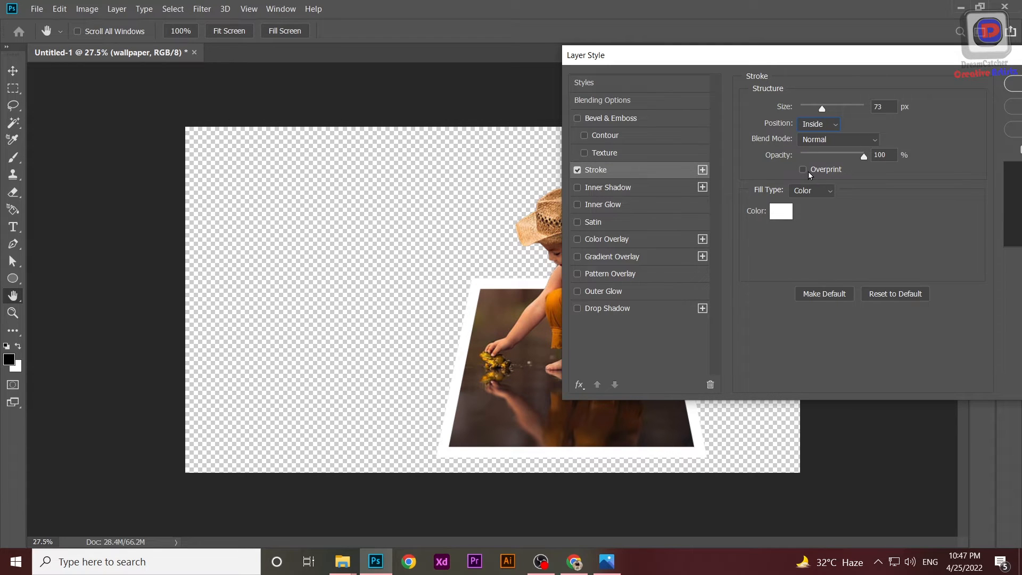
pyautogui.click(825, 193)
pyautogui.click(824, 200)
pyautogui.moveTo(915, 54); pyautogui.dragTo(846, 28)
pyautogui.click(975, 54)
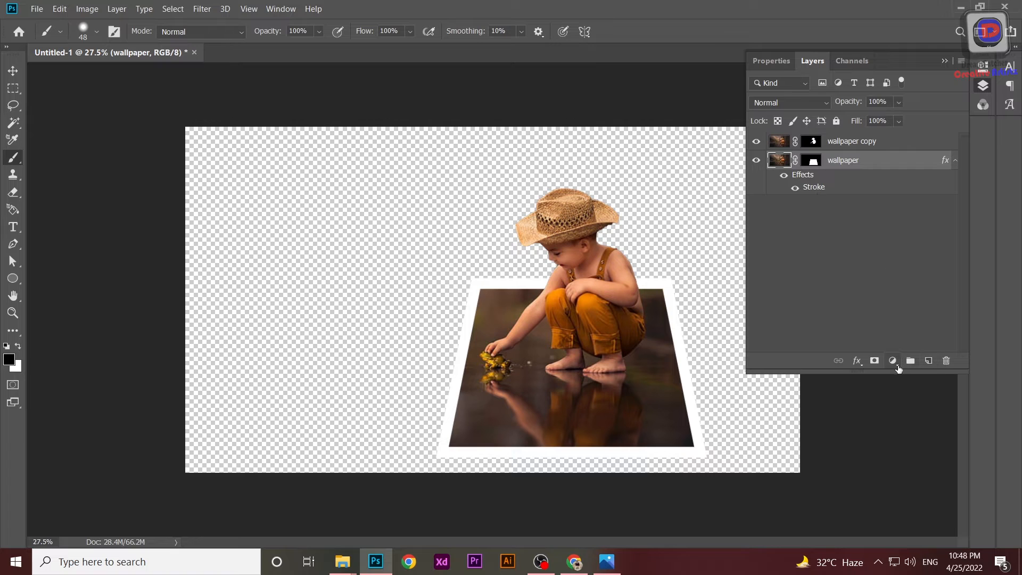
pyautogui.click(894, 363)
pyautogui.click(917, 146)
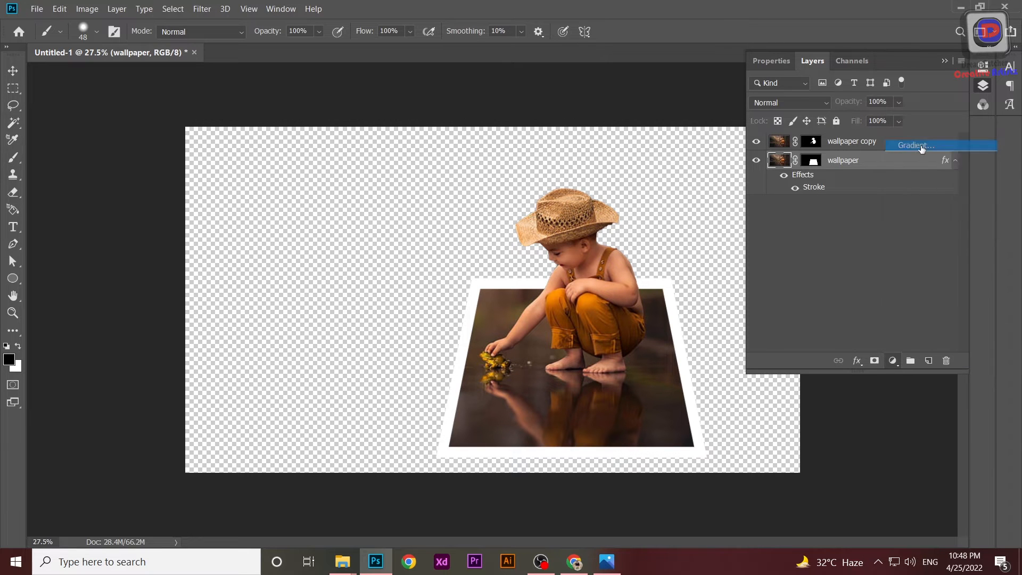
pyautogui.click(874, 174)
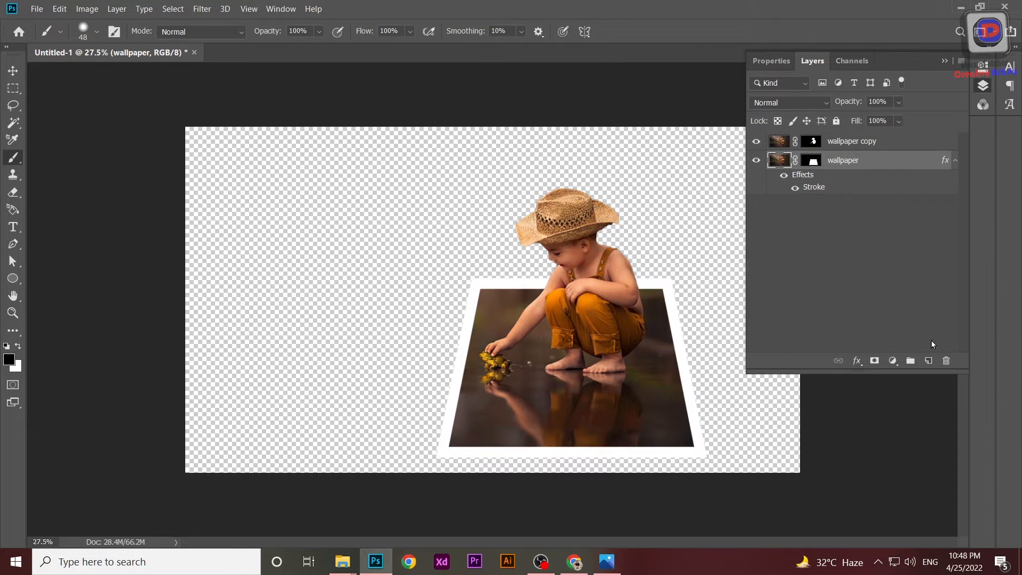
pyautogui.click(902, 331)
pyautogui.click(857, 176)
# Add a black-to-white Gradient Fill layer and move it below the wallpaper layer.
pyautogui.click(893, 360)
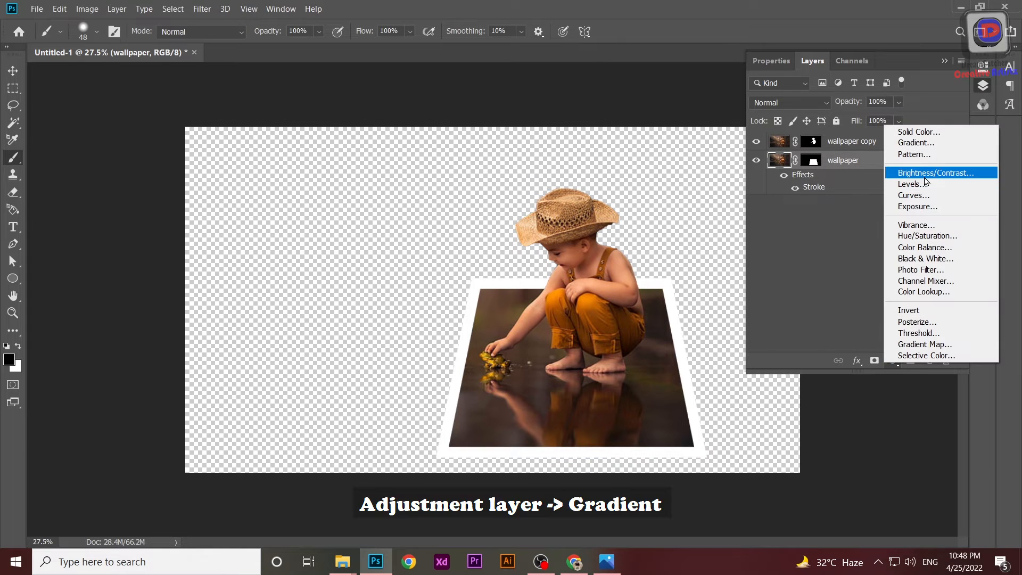
pyautogui.click(923, 143)
pyautogui.click(816, 150)
pyautogui.click(707, 175)
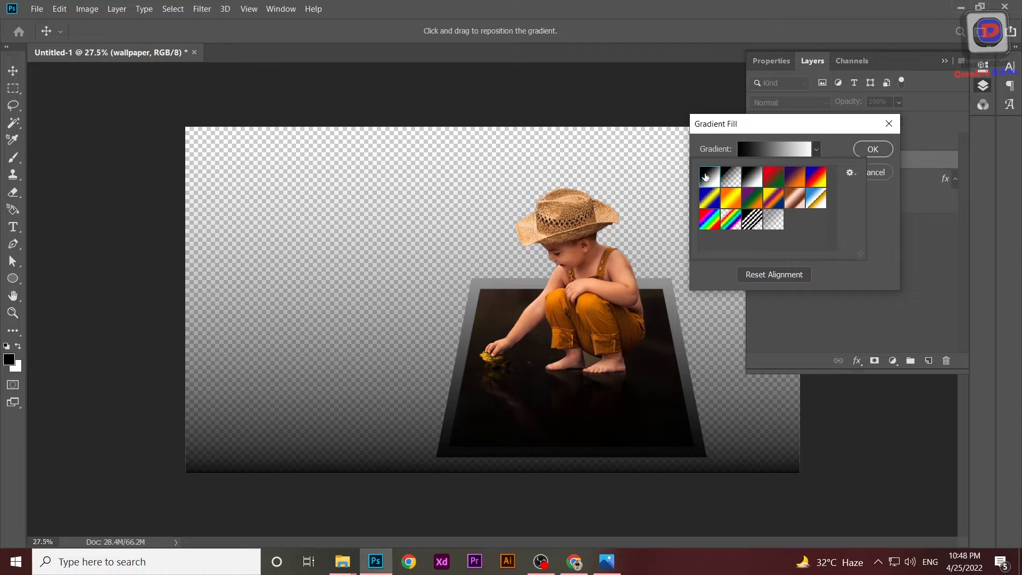
pyautogui.click(869, 151)
pyautogui.click(869, 150)
pyautogui.moveTo(884, 207); pyautogui.dragTo(875, 230)
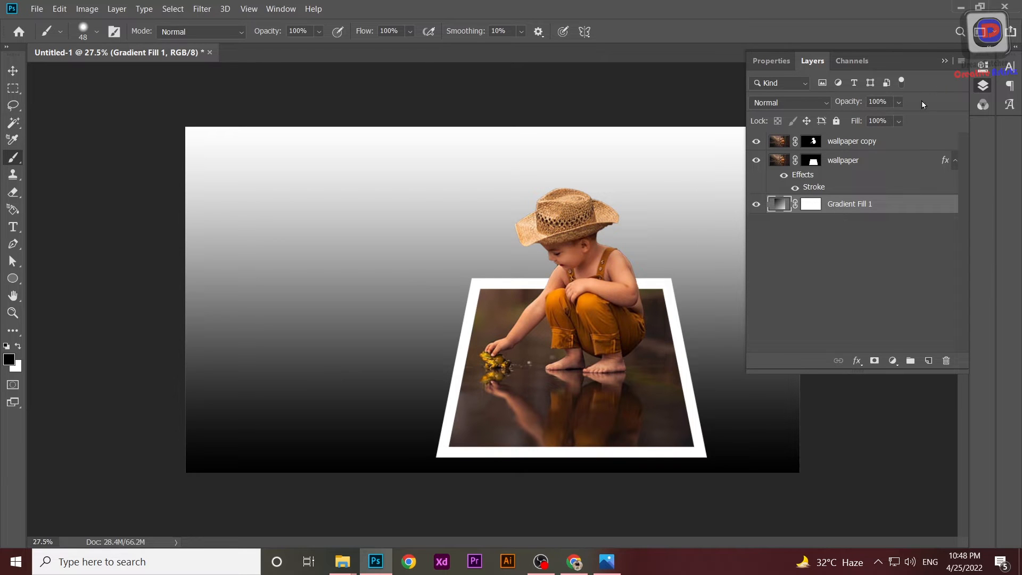
# Link the wallpaper and wallpaper copy layers and move them together left and up on the canvas.
pyautogui.click(896, 148)
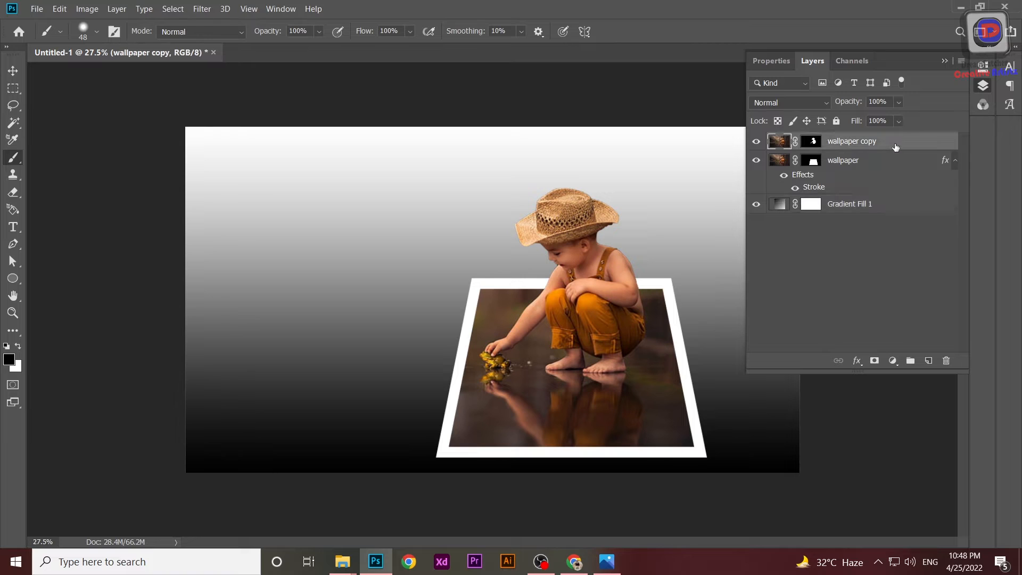
pyautogui.keyDown('shift'); pyautogui.click(874, 168); pyautogui.keyUp('shift')
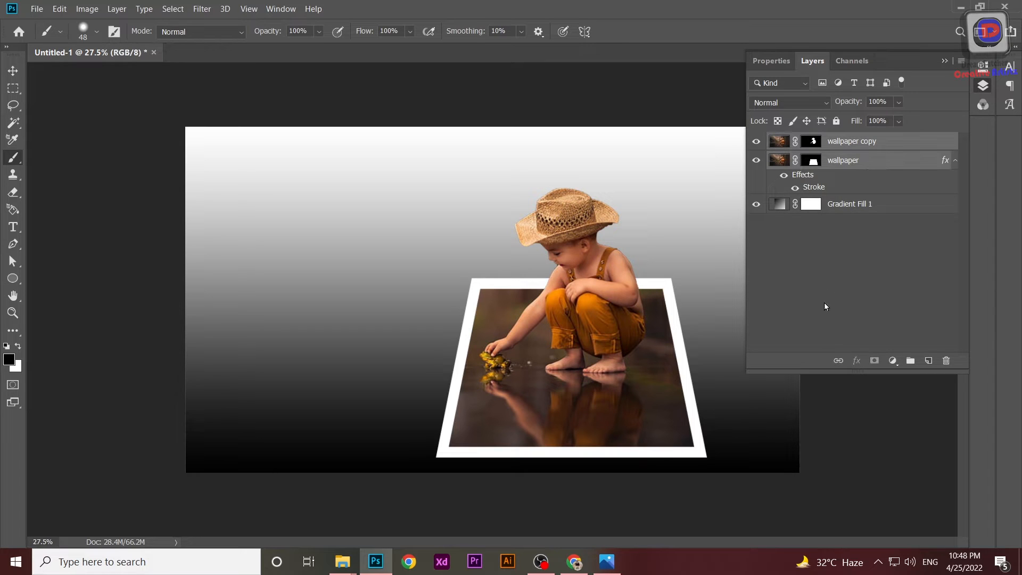
pyautogui.click(839, 361)
pyautogui.click(13, 70)
pyautogui.moveTo(536, 300)
pyautogui.mouseDown()
pyautogui.moveTo(570, 323)
pyautogui.moveTo(532, 298)
pyautogui.mouseUp()
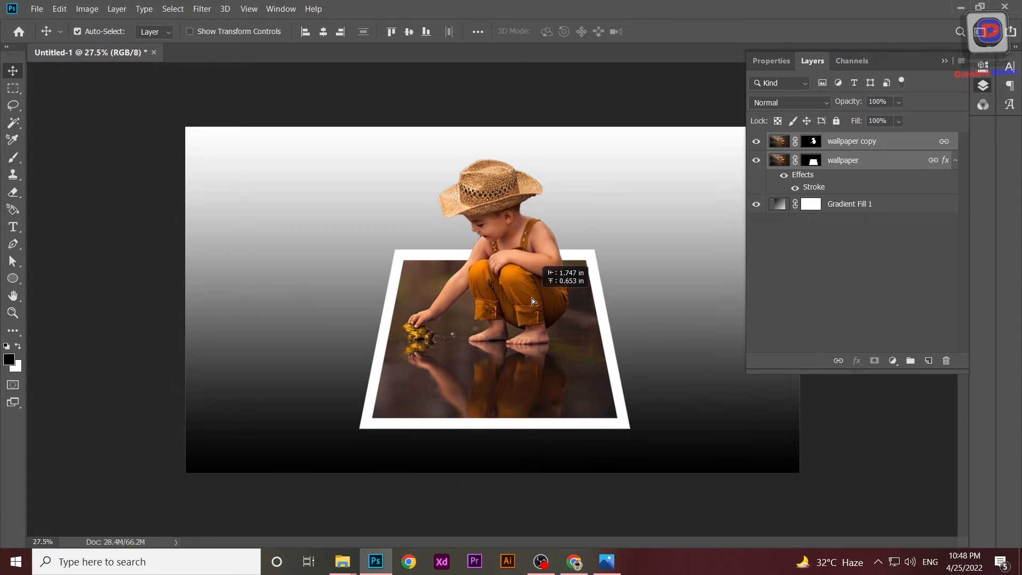
# Edit the gradient fill to Reverse, Radial style, with a scale of 210%.
pyautogui.doubleClick(777, 207)
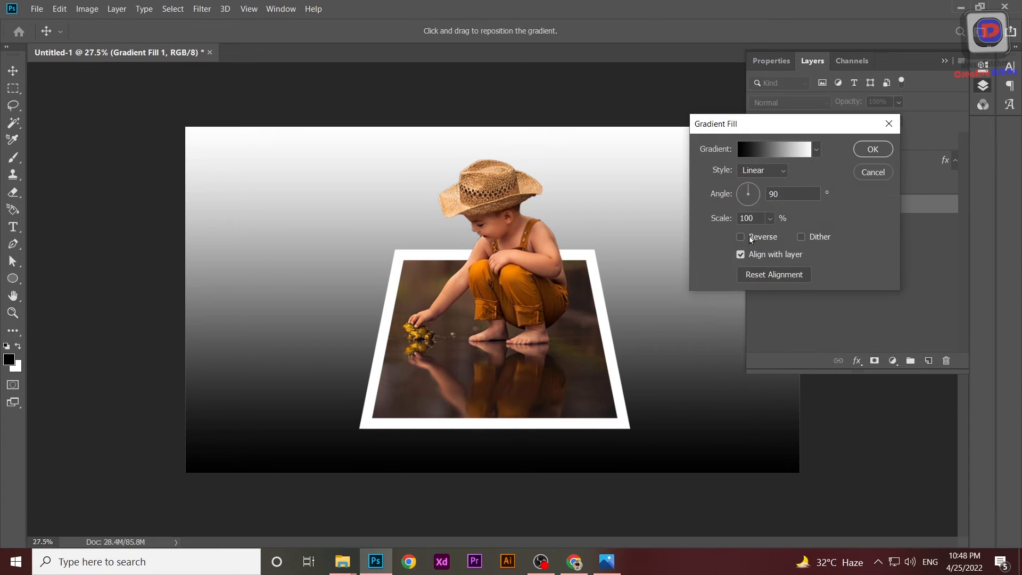
pyautogui.click(750, 239)
pyautogui.click(776, 171)
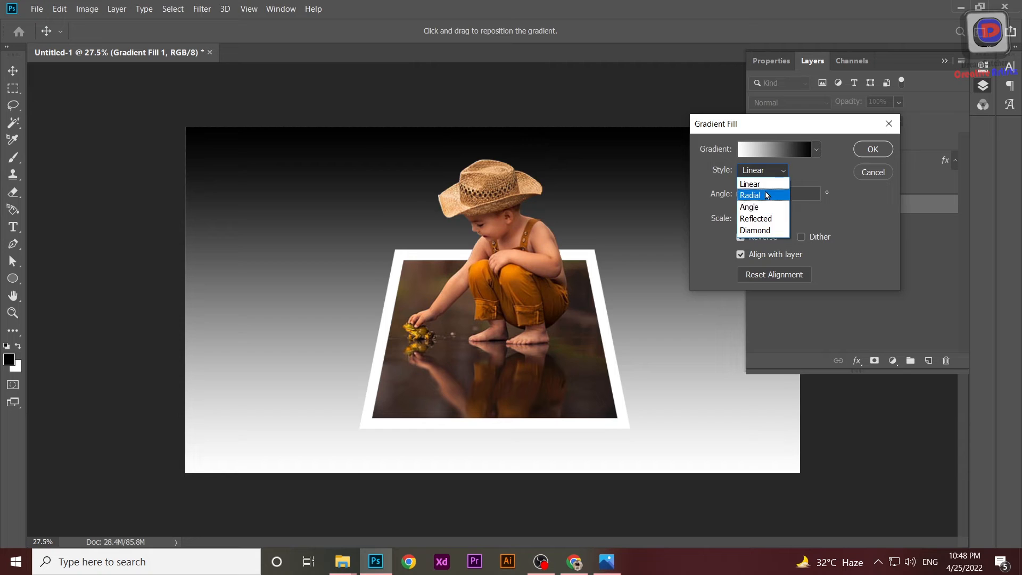
pyautogui.click(767, 195)
pyautogui.click(769, 219)
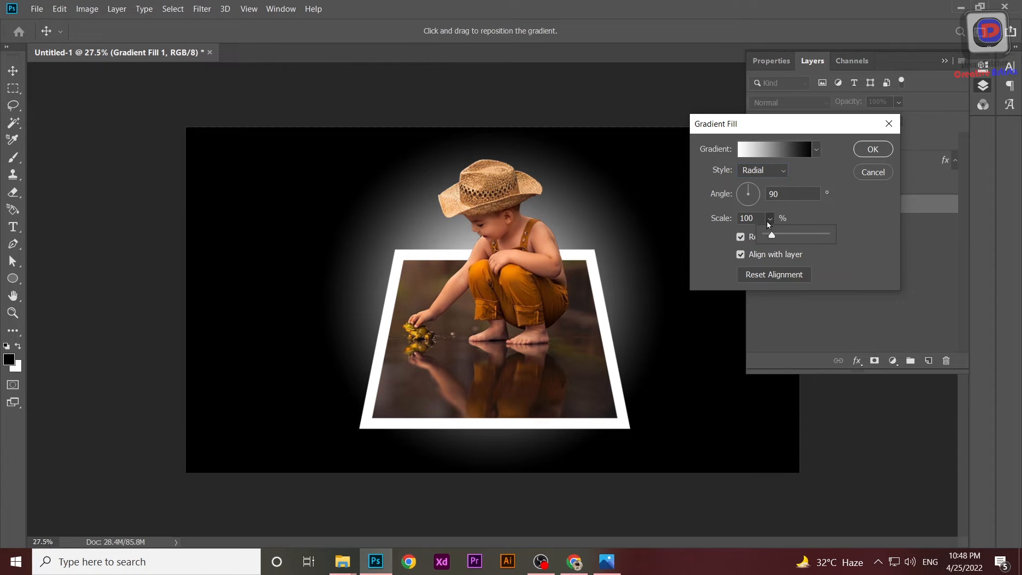
pyautogui.moveTo(773, 238)
pyautogui.mouseDown()
pyautogui.moveTo(792, 236)
pyautogui.moveTo(778, 238)
pyautogui.mouseUp()
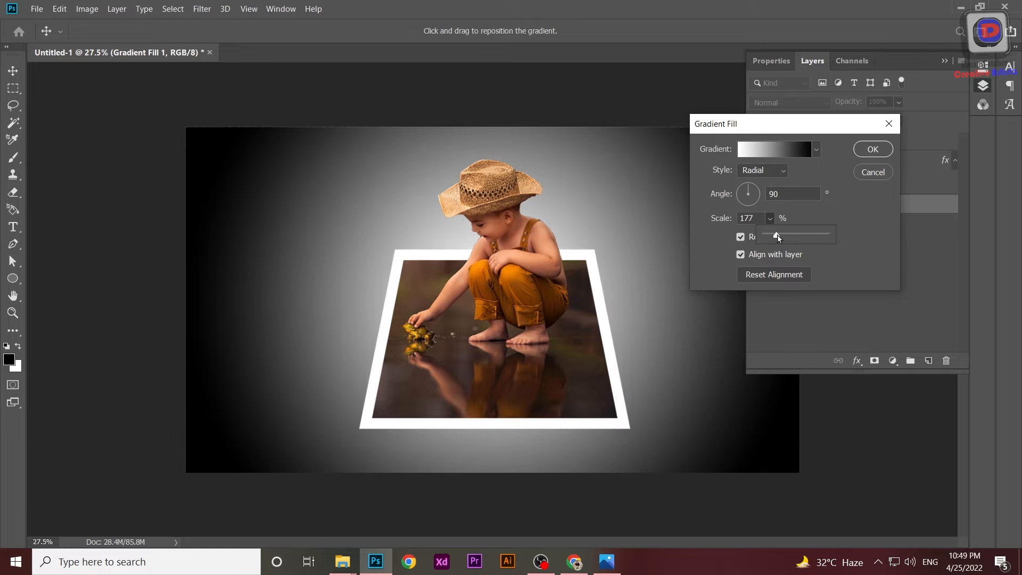
pyautogui.moveTo(778, 236); pyautogui.dragTo(778, 235)
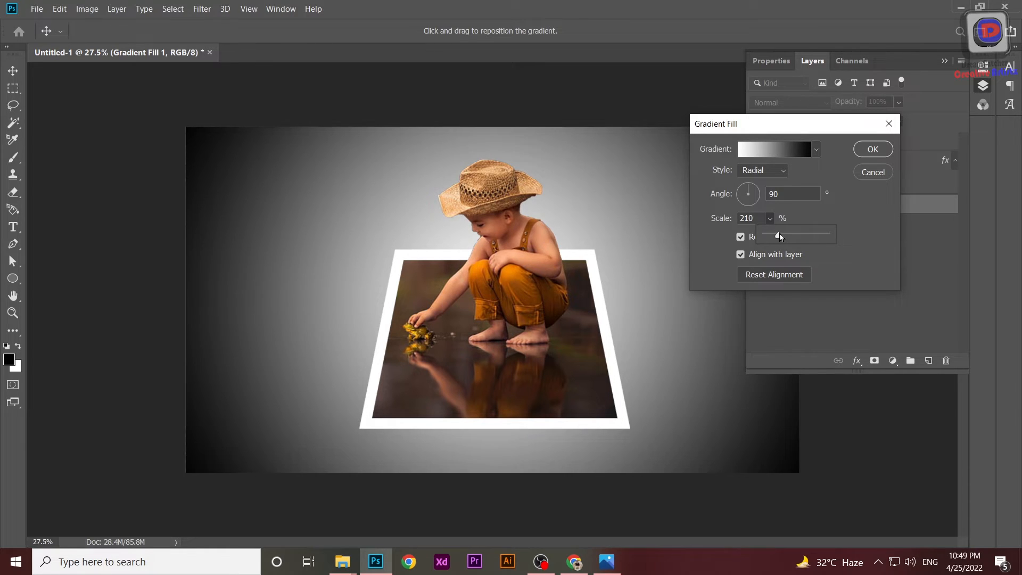
pyautogui.click(872, 150)
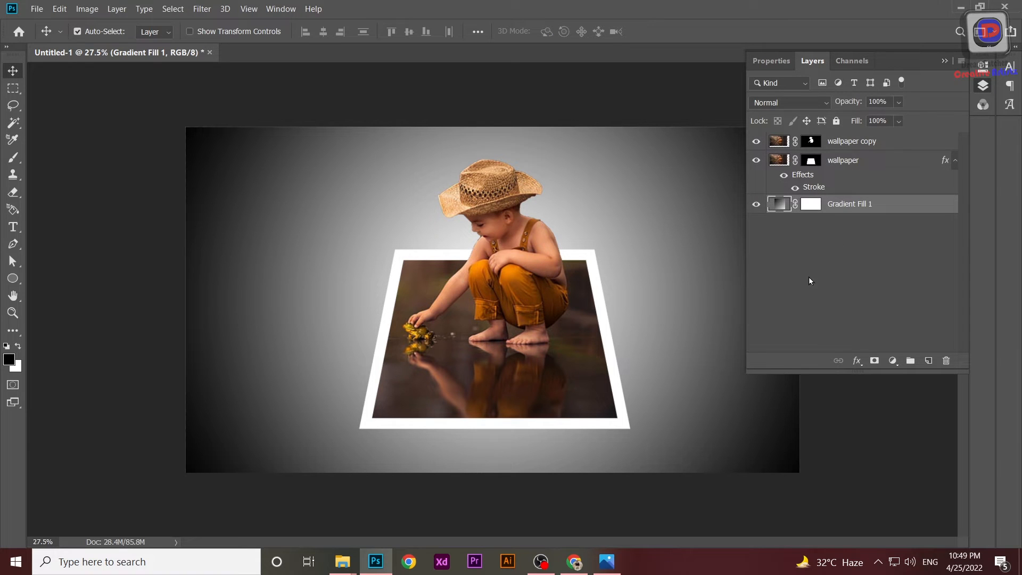
# Zoom in on the boy and toggle the wallpaper copy's visibility to inspect the mask edges.
pyautogui.click(943, 62)
pyautogui.hotkey('ctrl', '0')
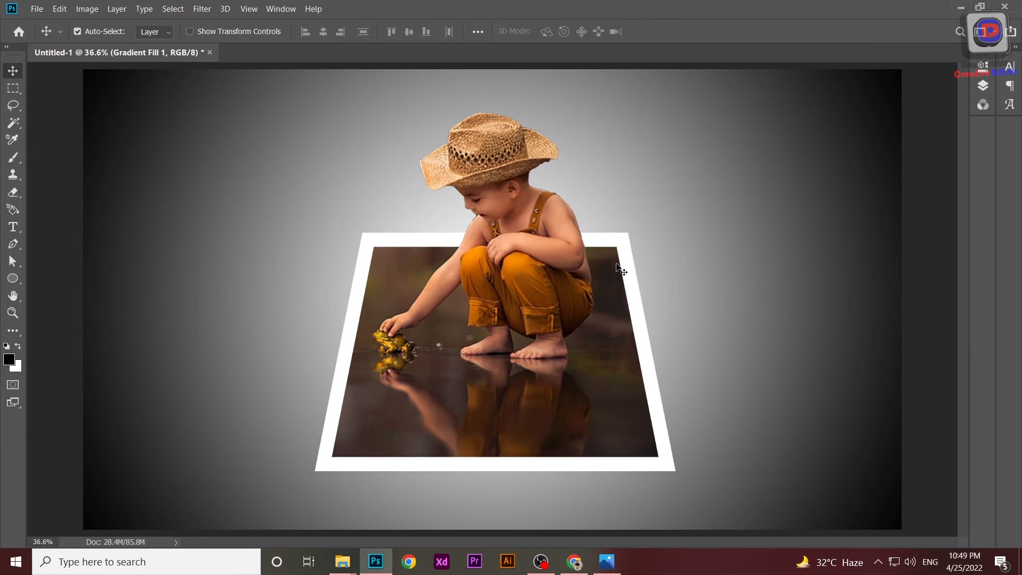
pyautogui.scroll(-2, 617, 268)
pyautogui.scroll(4, 513, 218)
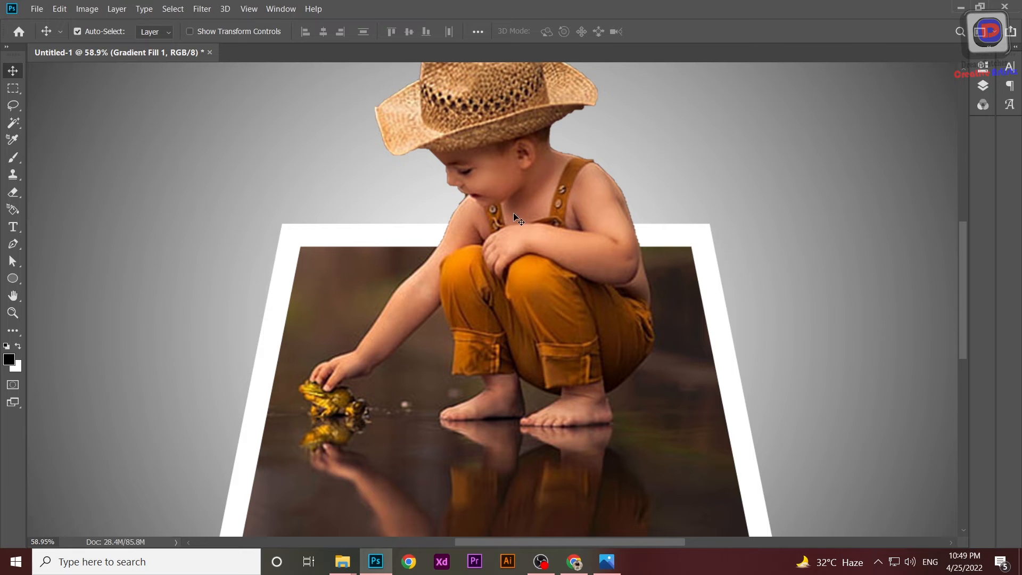
pyautogui.moveTo(958, 259); pyautogui.dragTo(962, 232)
pyautogui.scroll(1, 556, 273)
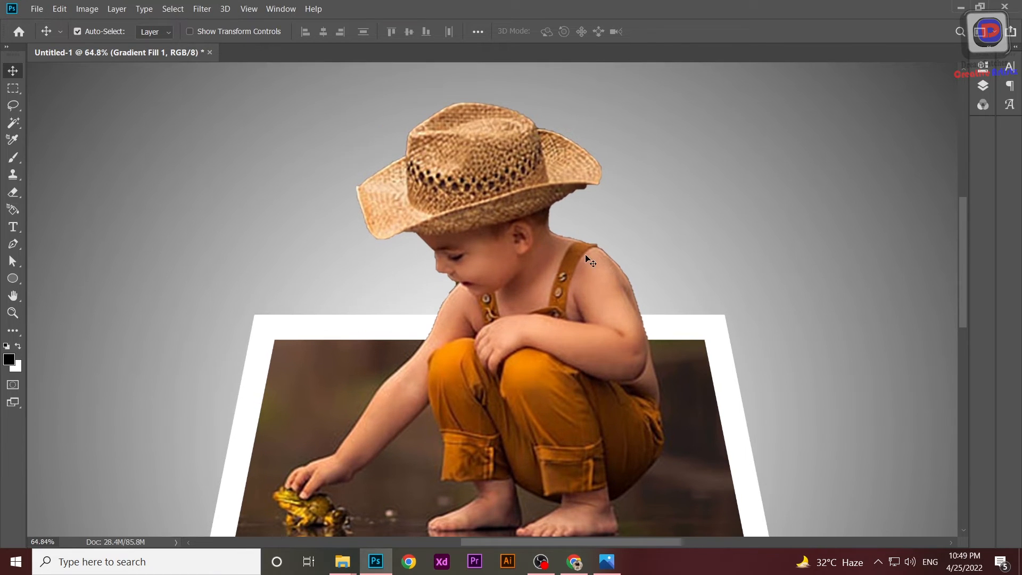
pyautogui.click(983, 86)
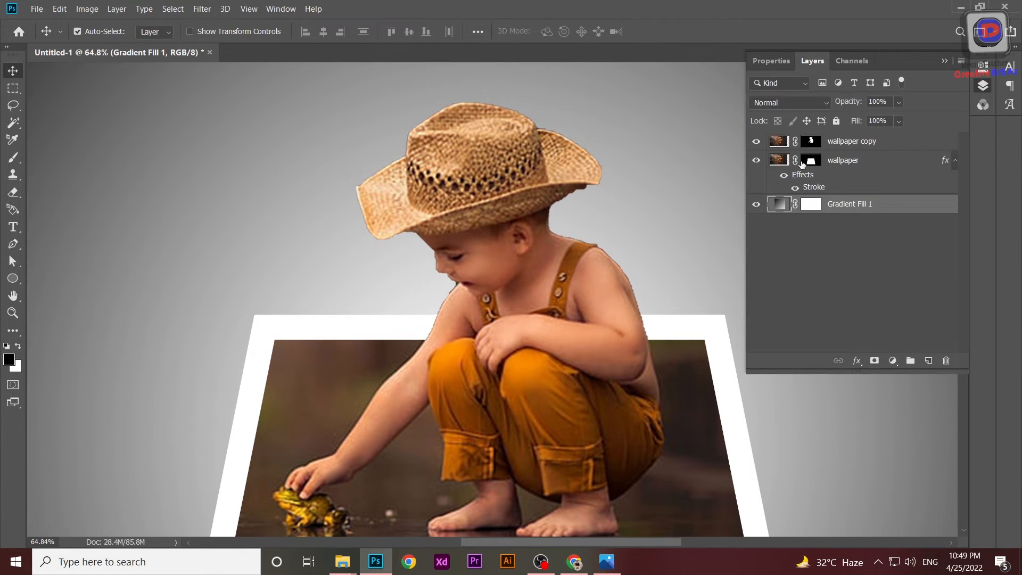
pyautogui.click(756, 141)
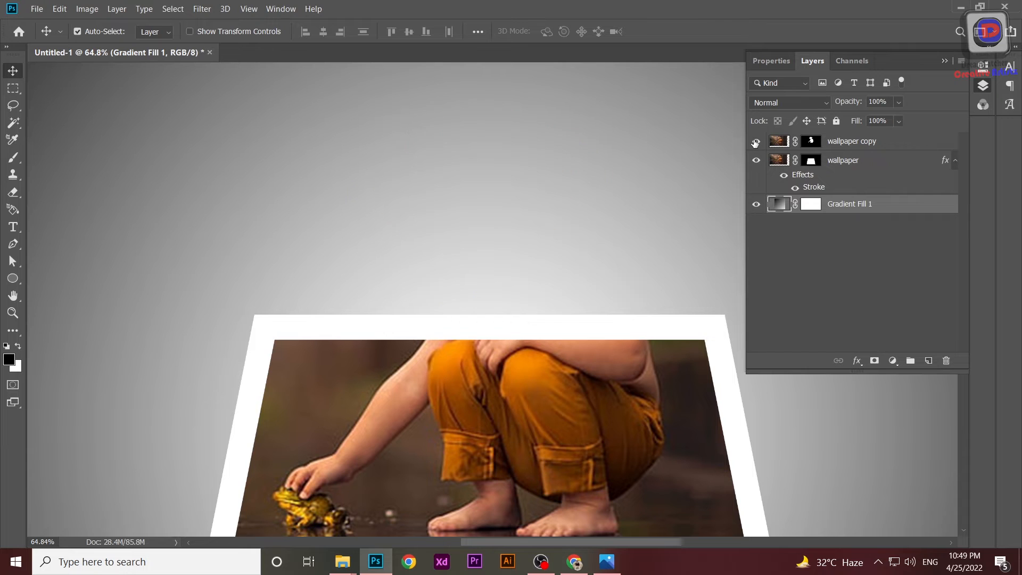
pyautogui.click(755, 142)
# Refine the wallpaper copy's mask with Select and Mask: radius 6 px, smooth 12, output to New Layer with Layer Mask.
pyautogui.click(811, 141)
pyautogui.rightClick(811, 142)
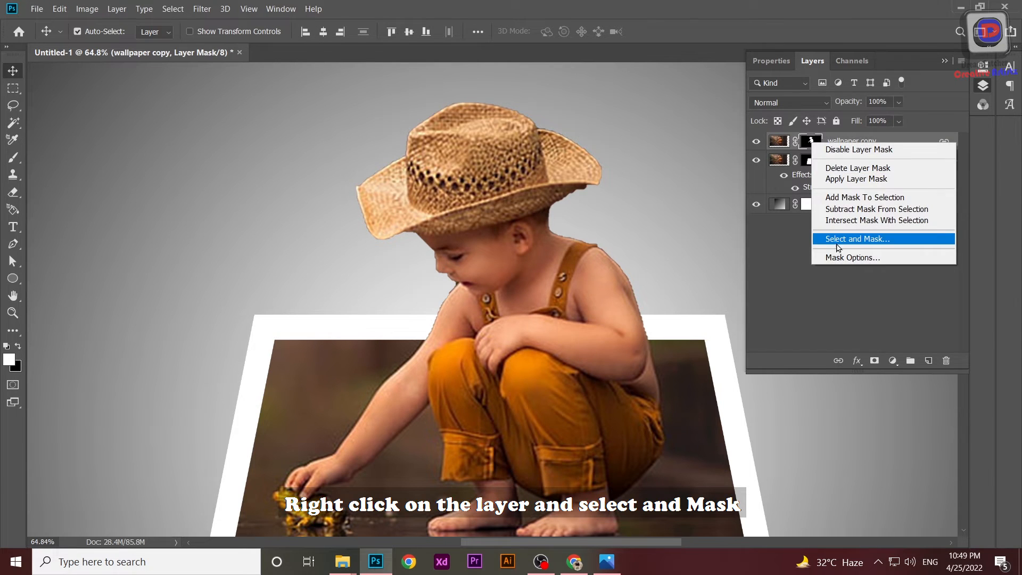
pyautogui.click(839, 239)
pyautogui.scroll(3, 829, 202)
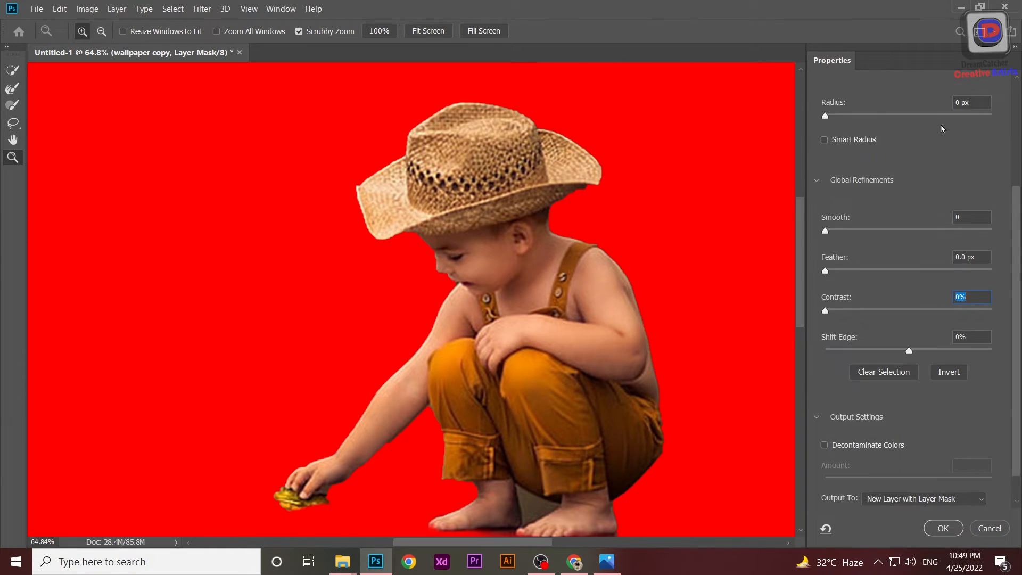
pyautogui.moveTo(826, 180); pyautogui.dragTo(888, 181)
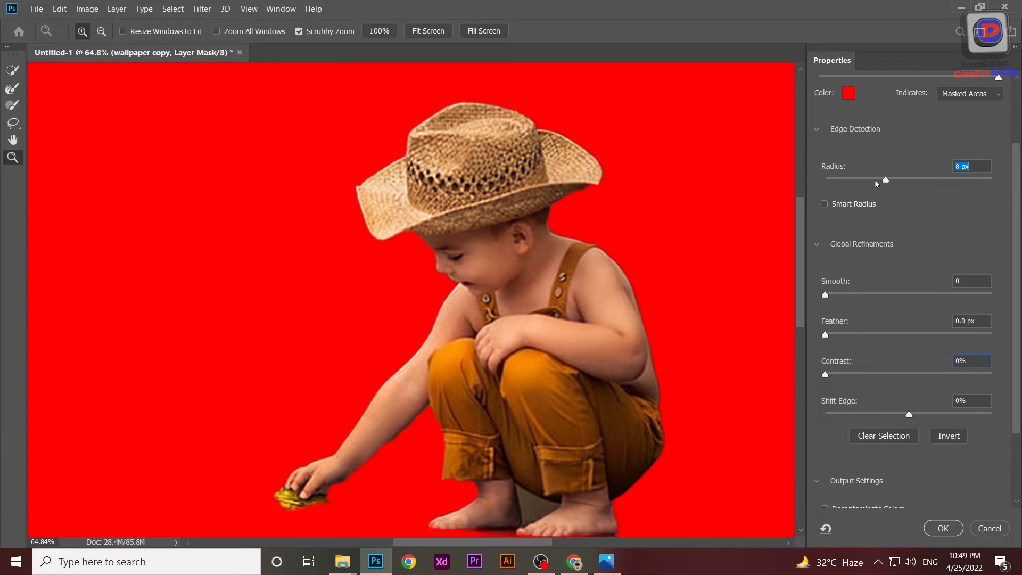
pyautogui.moveTo(825, 293); pyautogui.dragTo(873, 297)
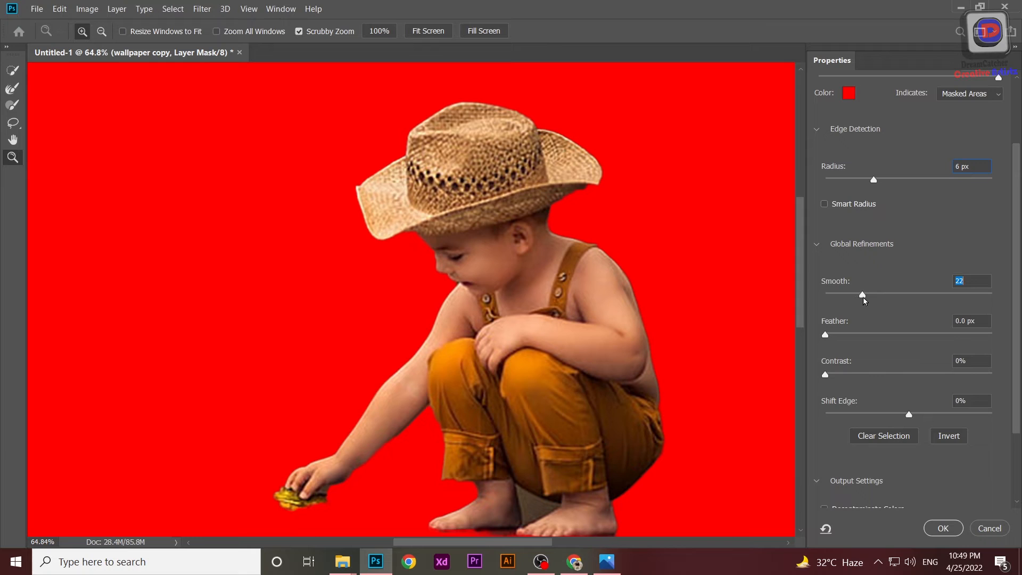
pyautogui.scroll(-3, 871, 396)
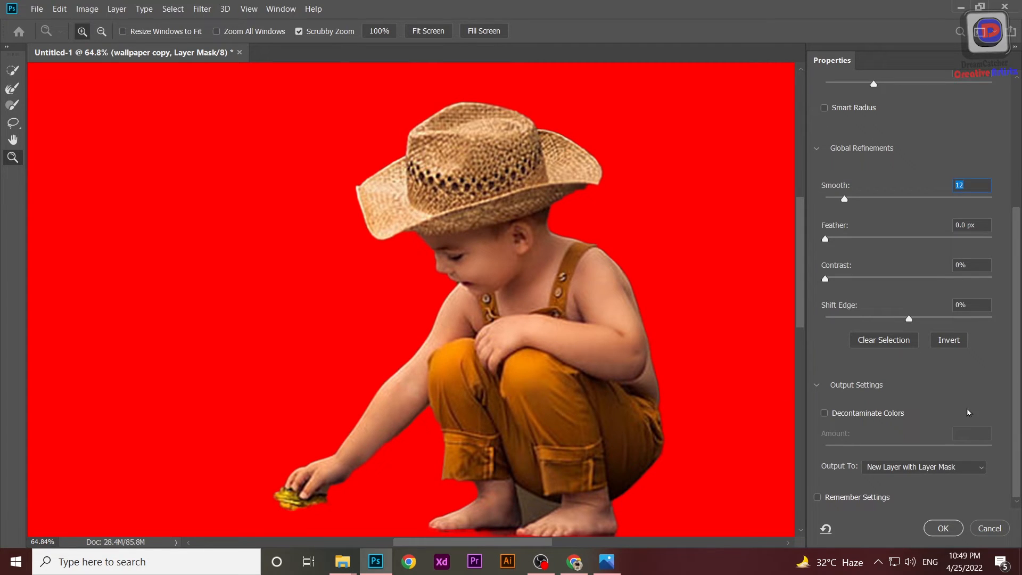
pyautogui.click(967, 467)
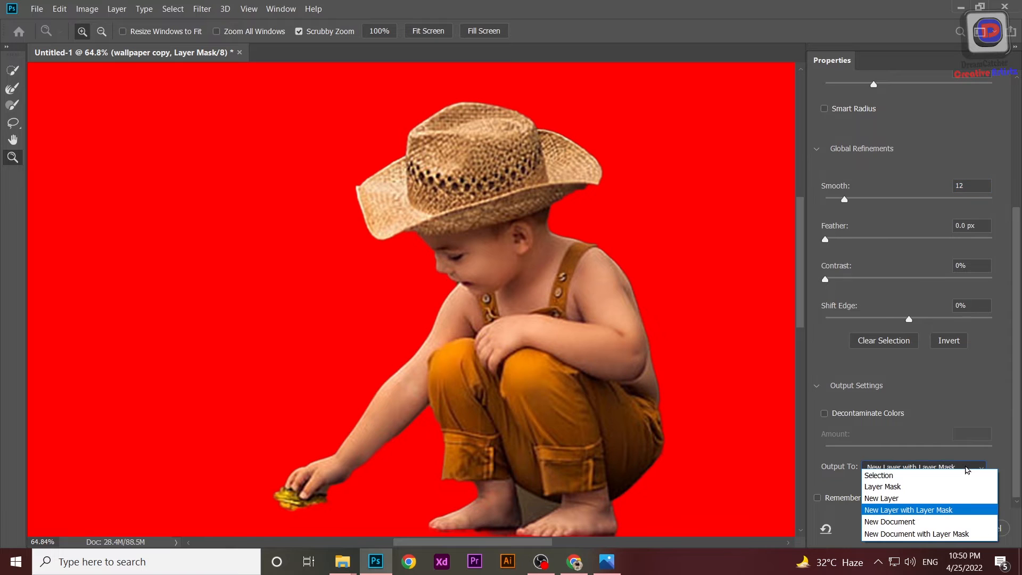
pyautogui.click(918, 509)
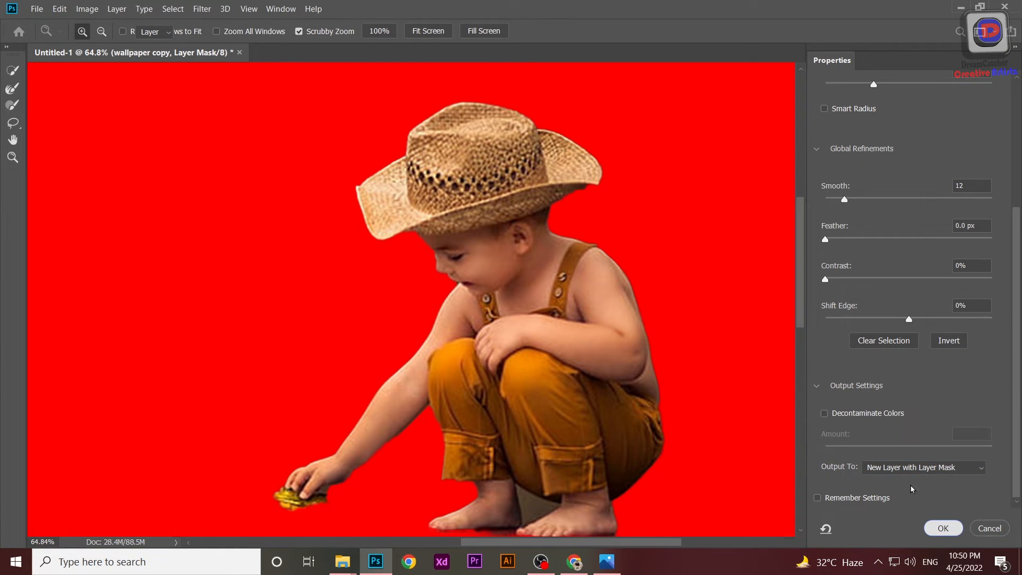
pyautogui.click(936, 527)
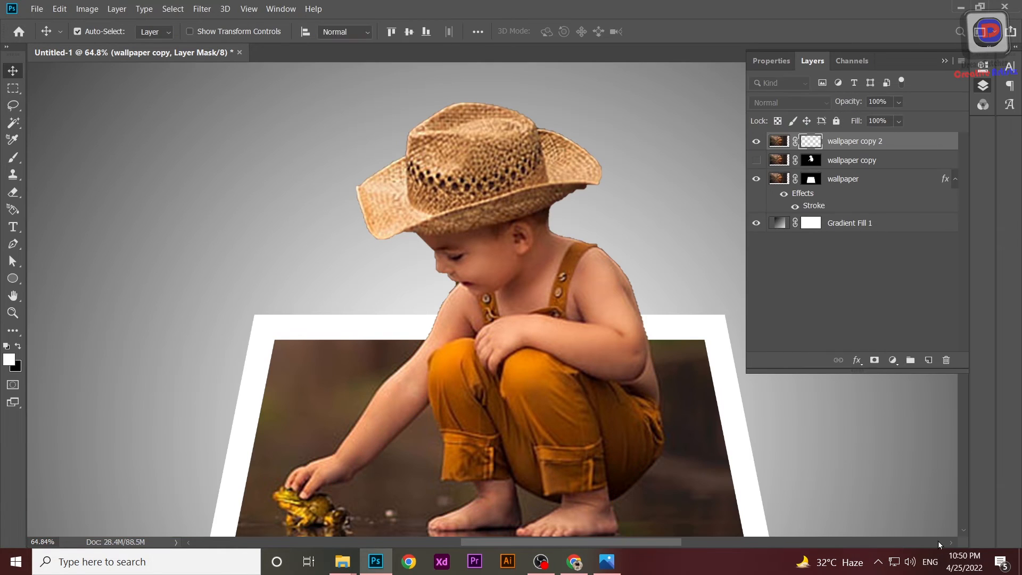
# Toggle the visibility of wallpaper copy 2 and wallpaper copy to compare the refined cutout with the old one.
pyautogui.click(756, 143)
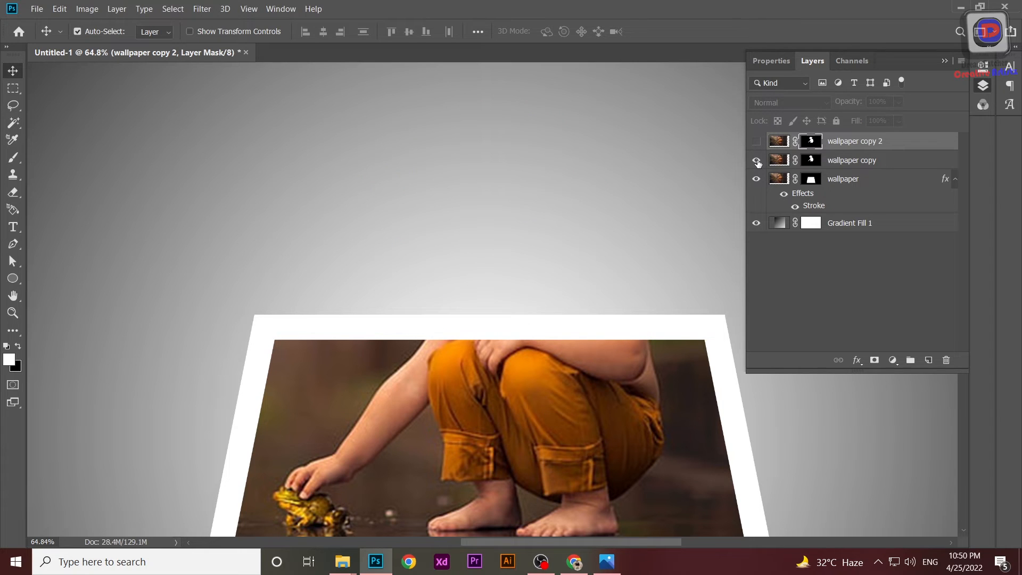
pyautogui.click(756, 160)
pyautogui.click(757, 160)
pyautogui.click(756, 141)
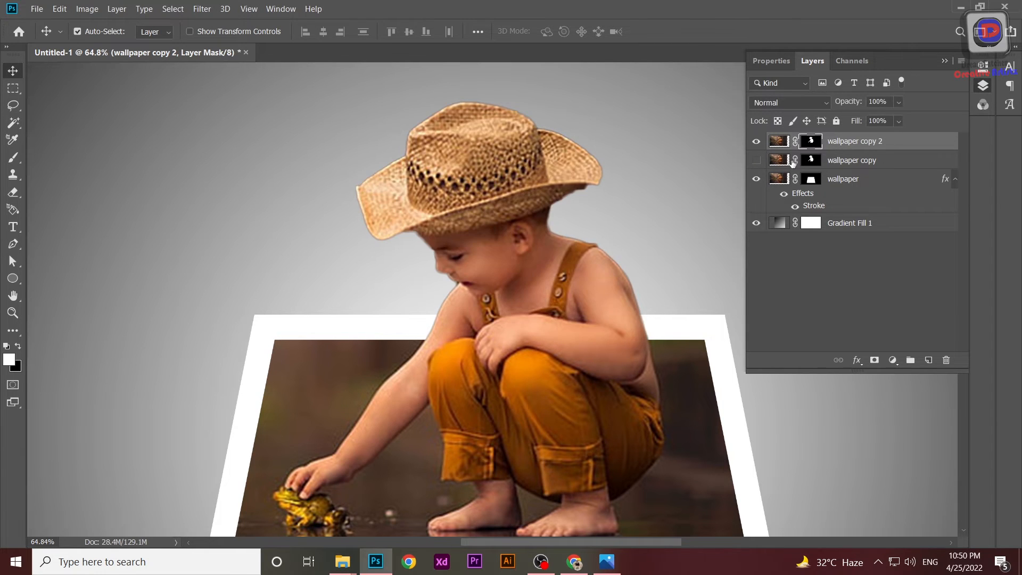
# Delete the old wallpaper copy layer.
pyautogui.click(898, 161)
pyautogui.click(838, 360)
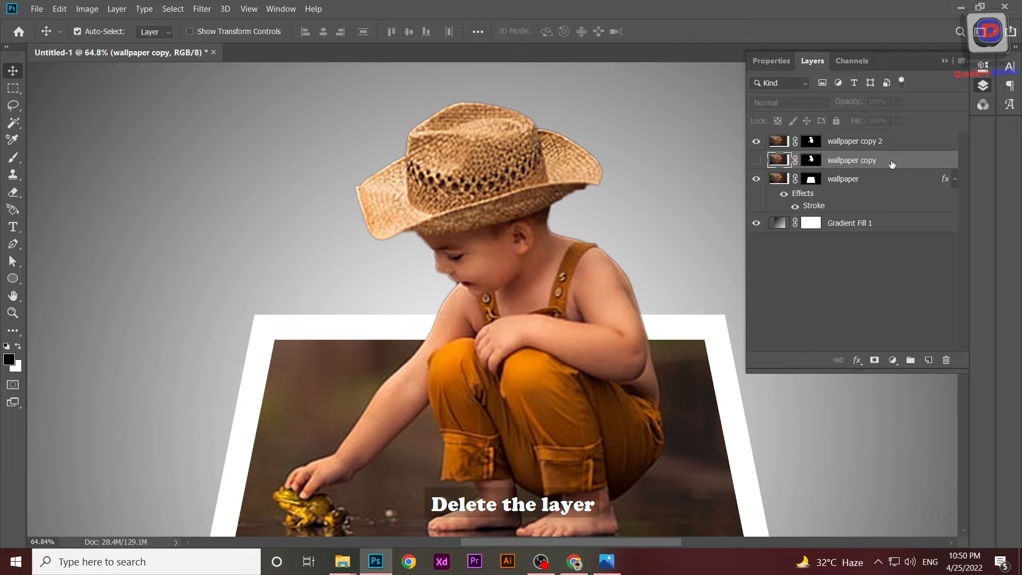
pyautogui.press('Delete')
pyautogui.scroll(-3, 626, 309)
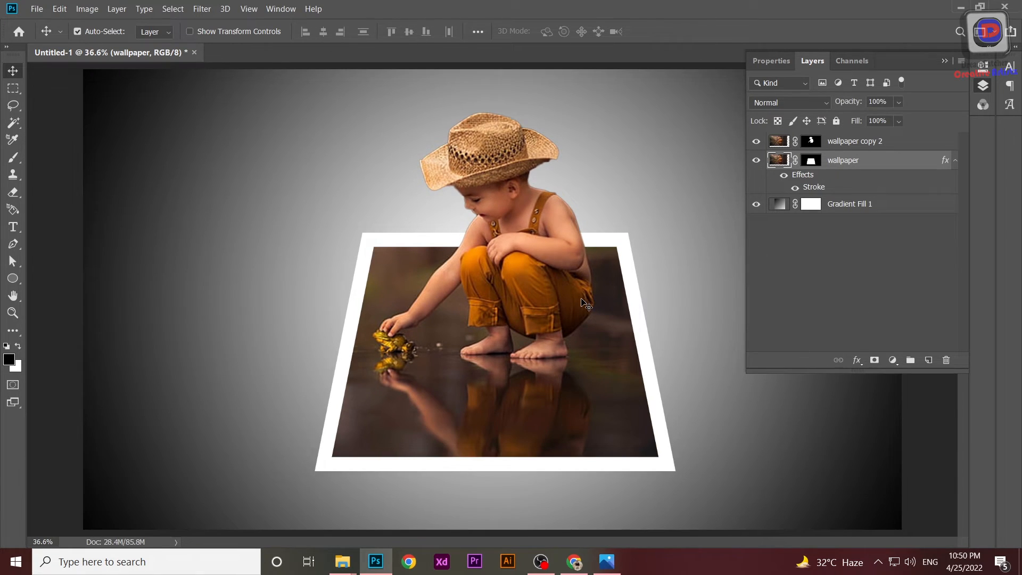
pyautogui.scroll(2, 583, 299)
pyautogui.scroll(-2, 583, 299)
pyautogui.click(944, 60)
pyautogui.scroll(3, 542, 228)
pyautogui.moveTo(515, 544); pyautogui.dragTo(553, 546)
pyautogui.scroll(-1, 426, 436)
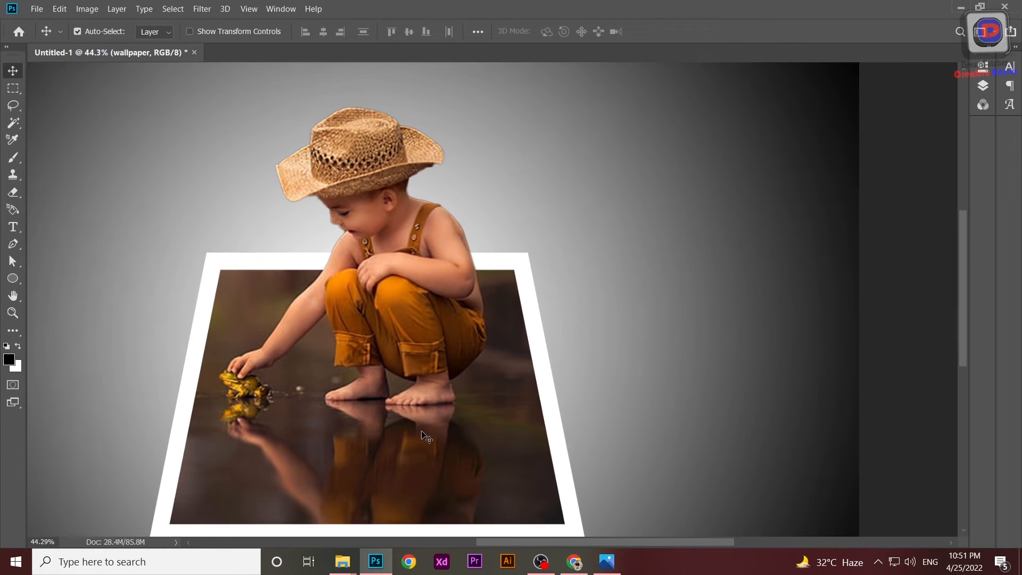
pyautogui.scroll(-1, 426, 436)
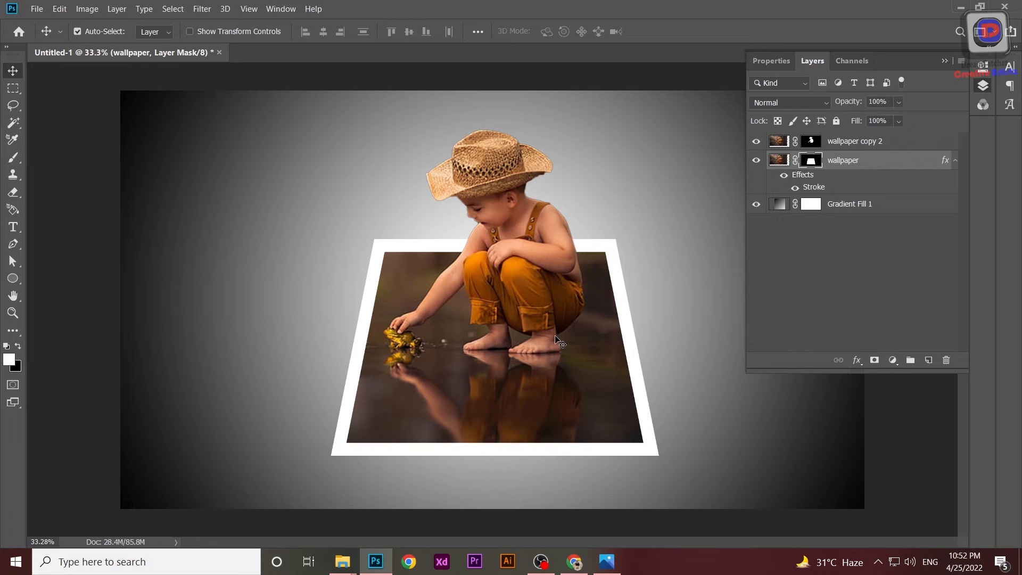
pyautogui.hotkey('ctrl', 't')
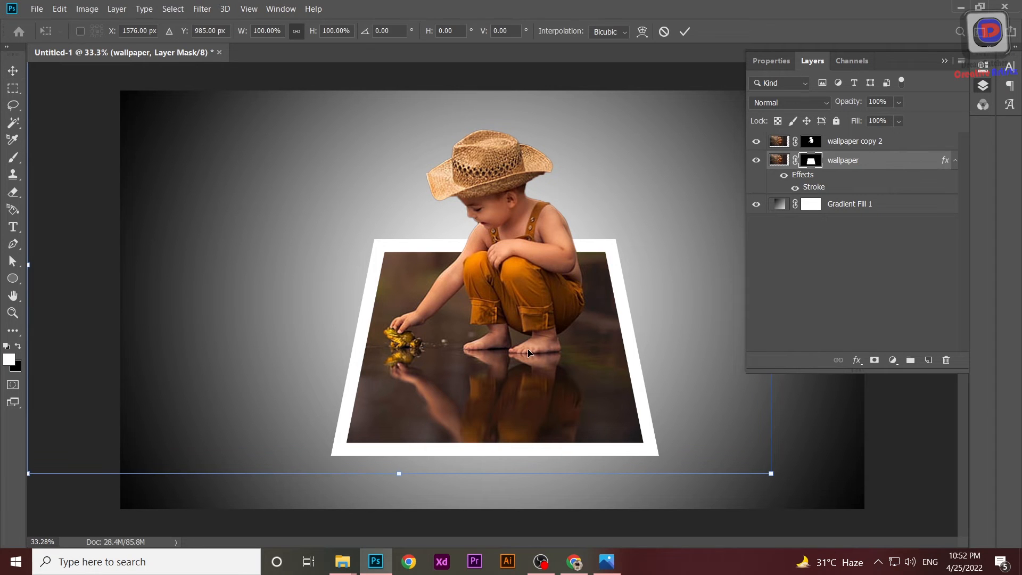
pyautogui.rightClick(528, 349)
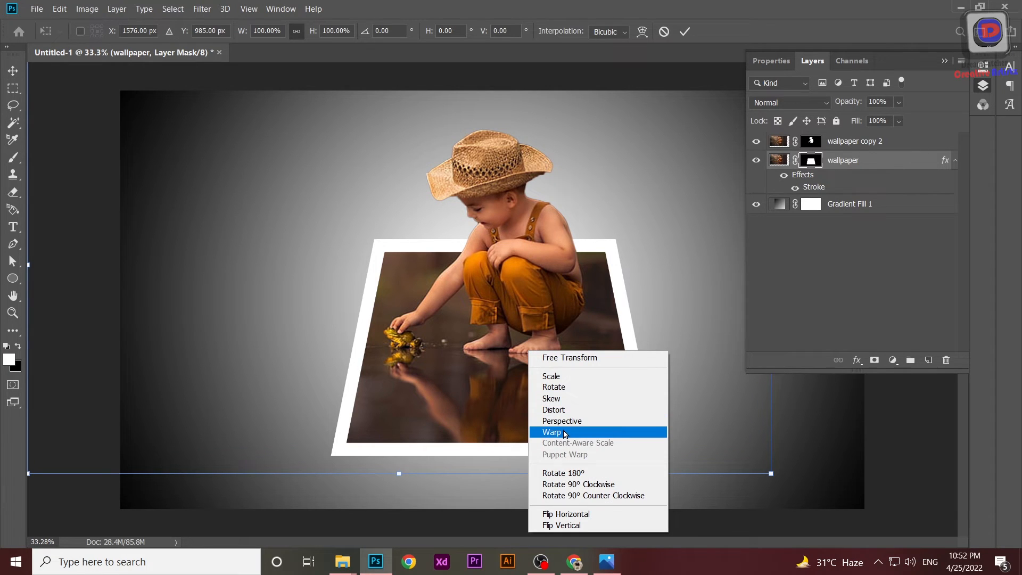
pyautogui.click(565, 433)
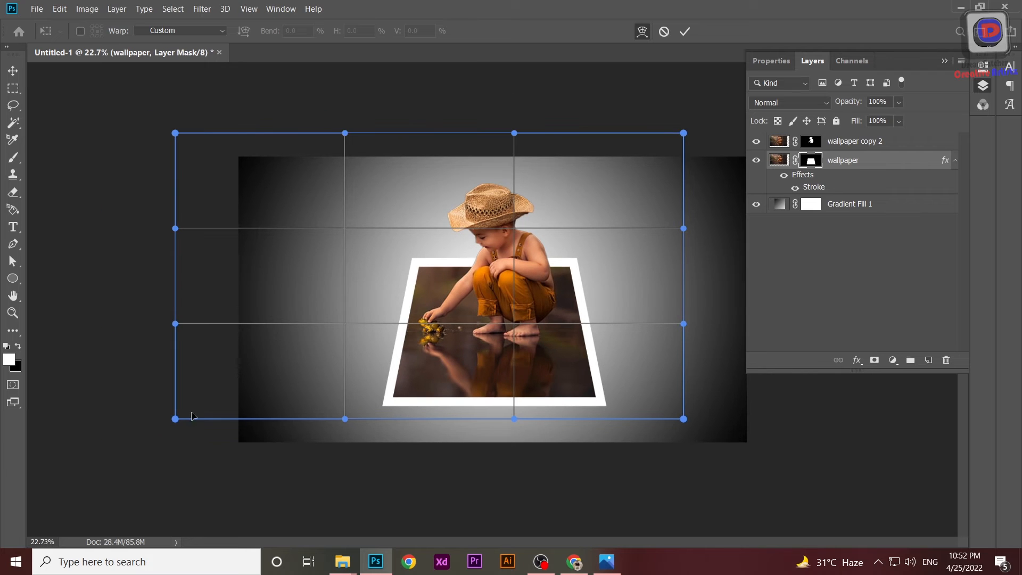
pyautogui.moveTo(176, 421); pyautogui.dragTo(229, 304)
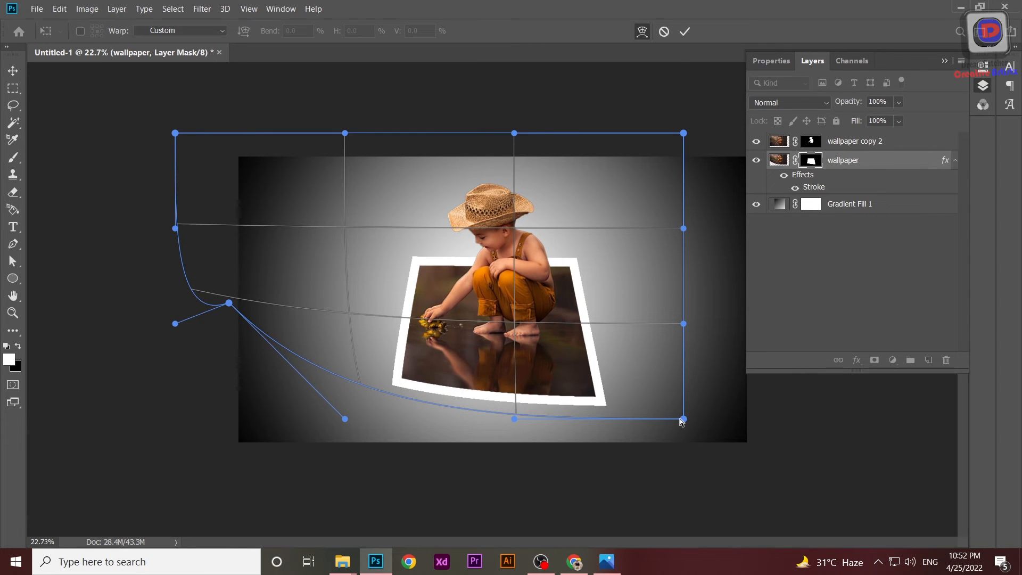
pyautogui.press('Escape')
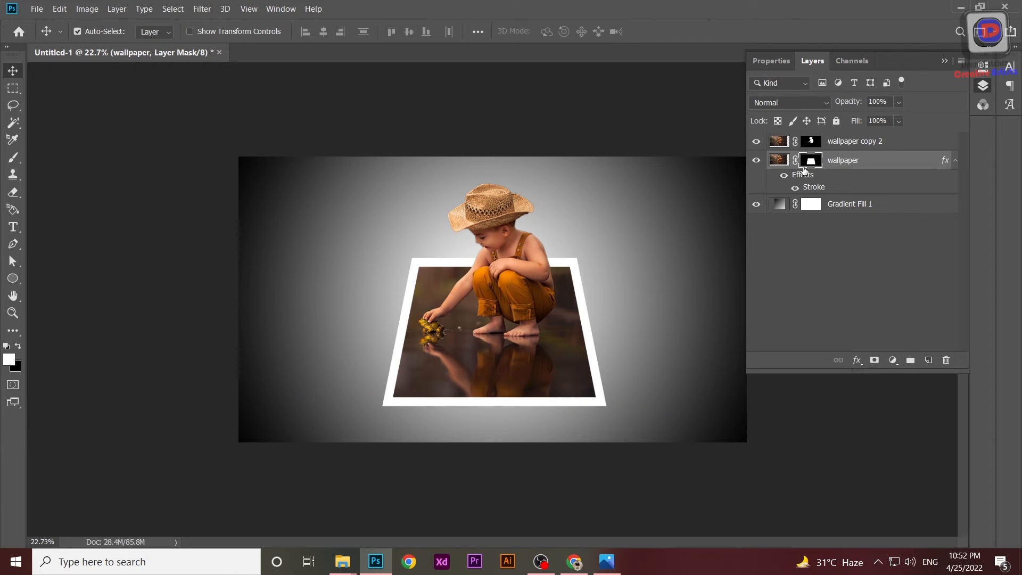
# Add a new layer below the wallpaper layer and load the wallpaper layer's mask as a selection.
pyautogui.click(929, 360)
pyautogui.moveTo(825, 161); pyautogui.dragTo(843, 210)
pyautogui.click(814, 161)
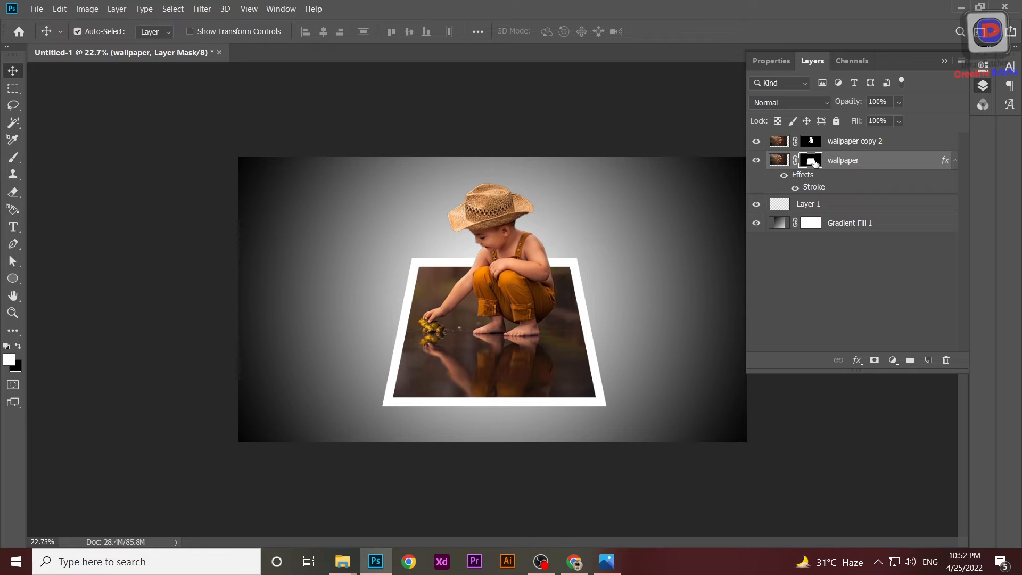
pyautogui.keyDown('ctrl'); pyautogui.click(815, 162); pyautogui.keyUp('ctrl')
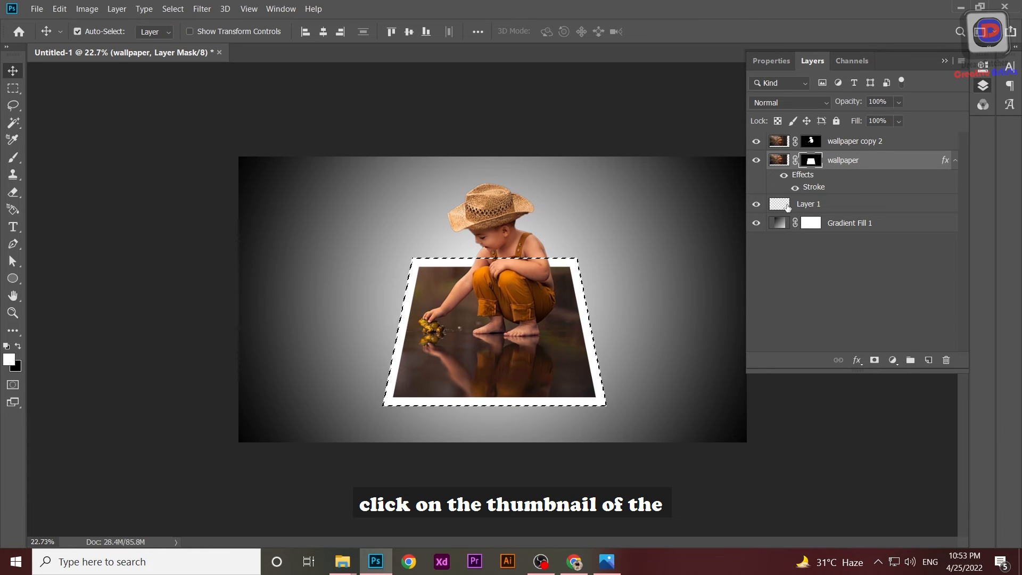
# Fill the selection on Layer 1 with black, hide the wallpaper layer, and deselect.
pyautogui.click(833, 204)
pyautogui.hotkey('alt', 'BackSpace')
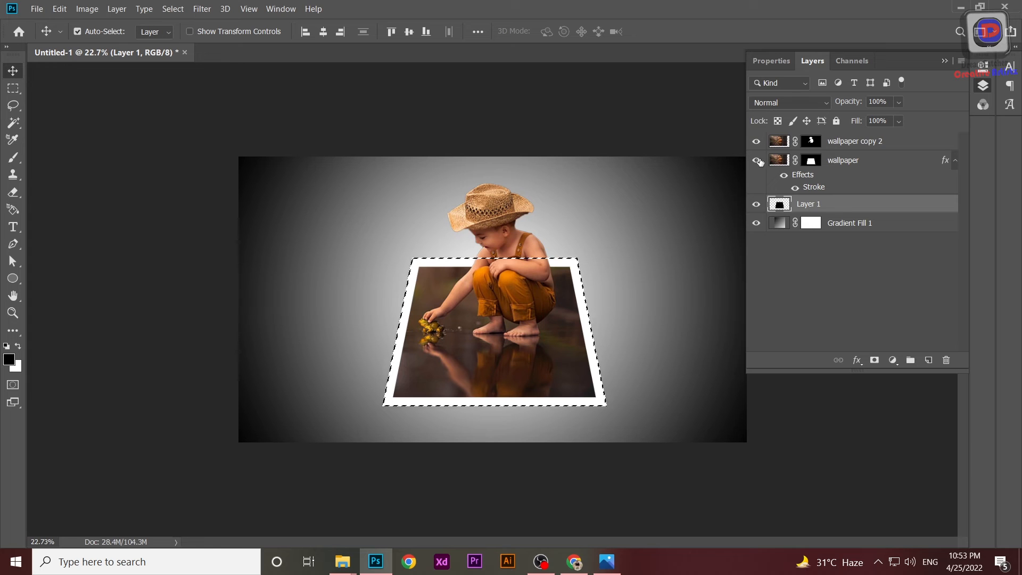
pyautogui.click(758, 161)
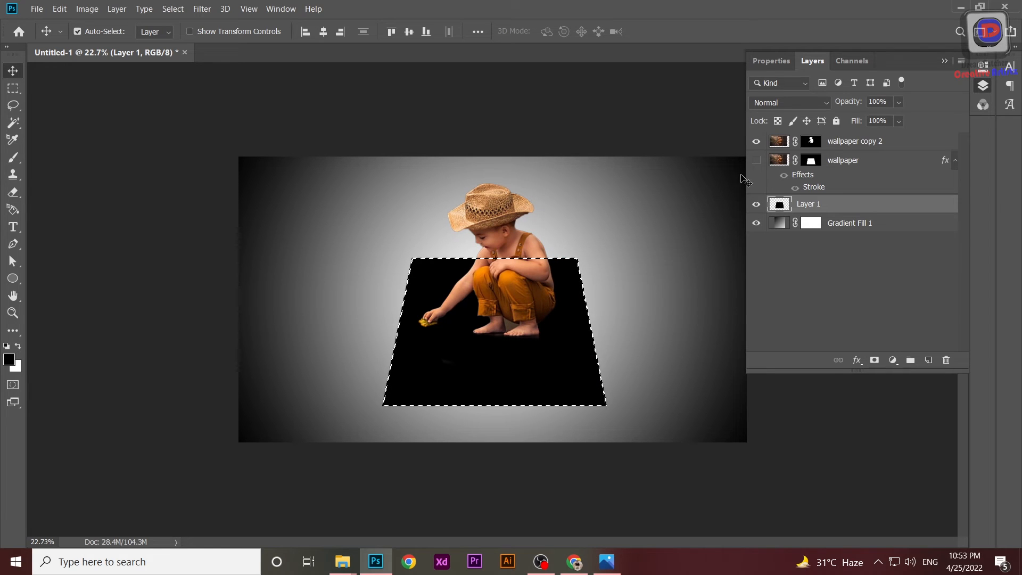
pyautogui.hotkey('ctrl', 'd')
pyautogui.click(203, 9)
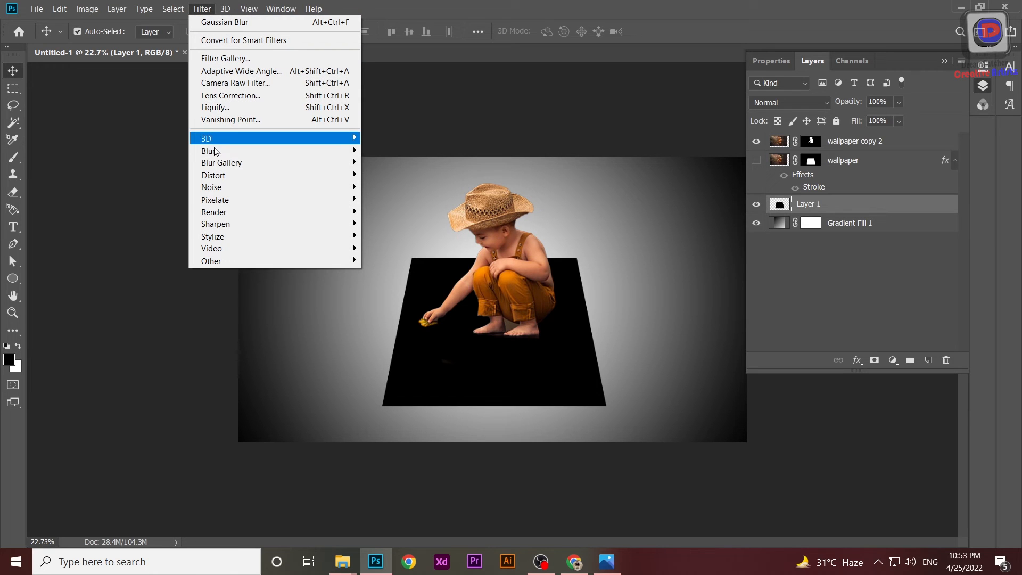
pyautogui.moveTo(304, 157)
pyautogui.click(396, 199)
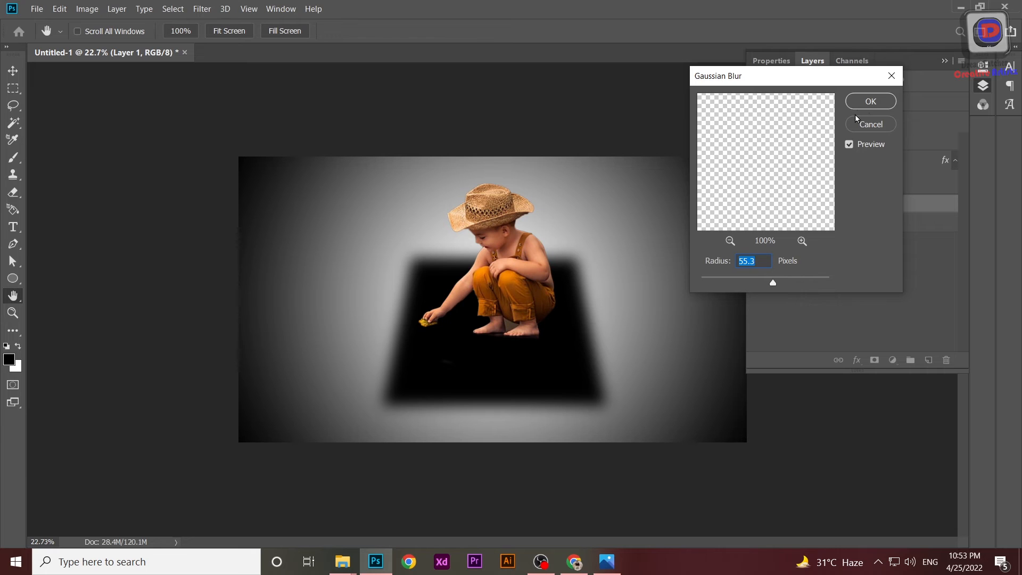
pyautogui.moveTo(854, 83); pyautogui.dragTo(586, 106)
pyautogui.click(625, 99)
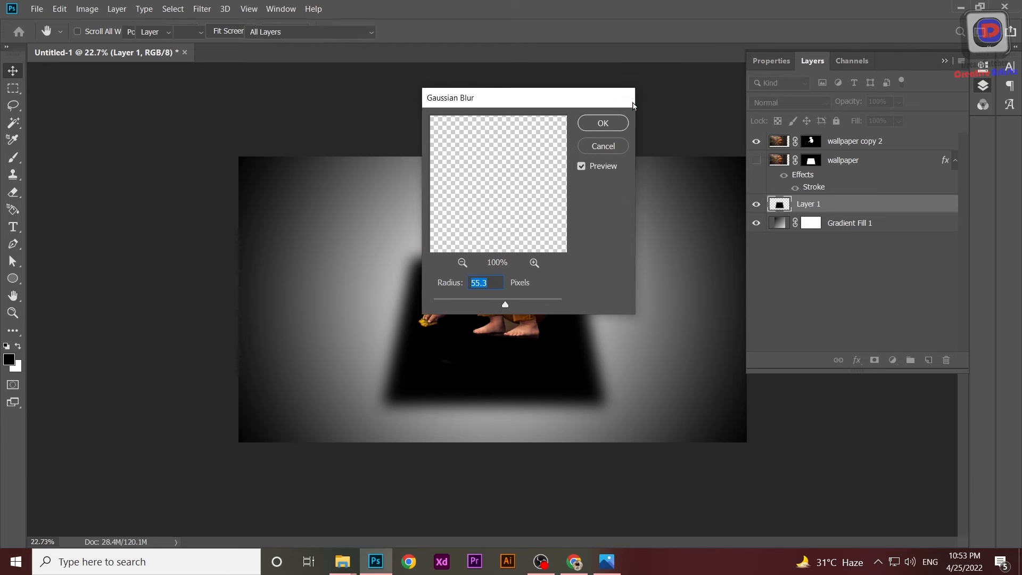
# Convert Layer 1 to a smart object and make the wallpaper layer visible again.
pyautogui.rightClick(824, 204)
pyautogui.click(862, 174)
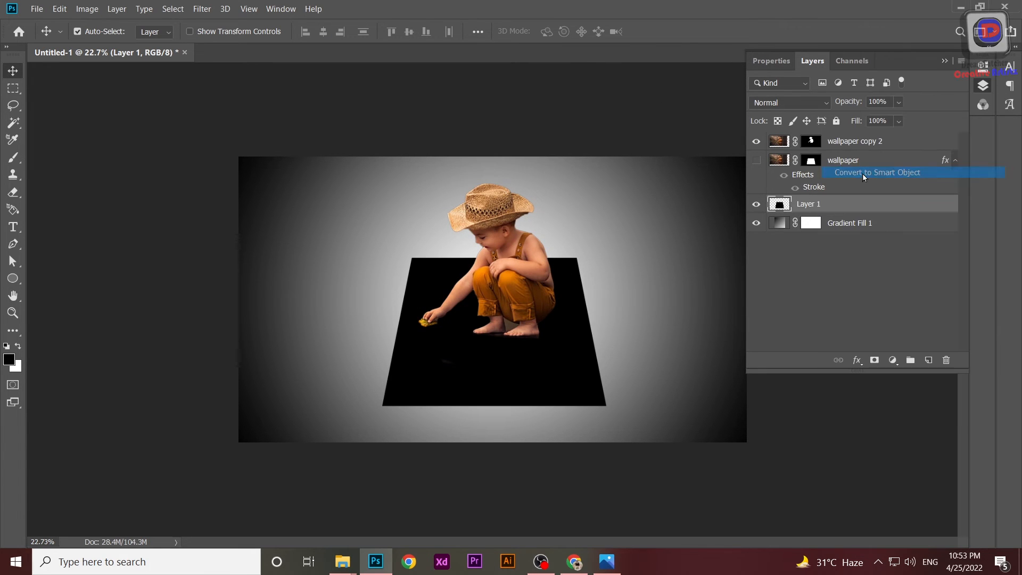
pyautogui.click(757, 162)
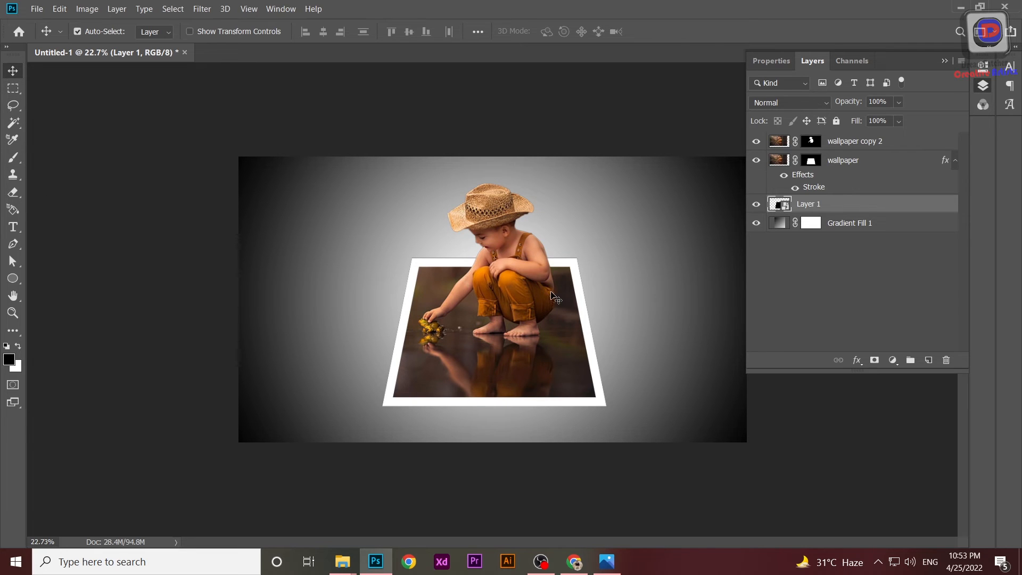
# Transform the black shadow layer to about 105% with its lower corners pulled slightly outward below the photo.
pyautogui.hotkey('ctrl', 't')
pyautogui.moveTo(605, 405); pyautogui.dragTo(616, 412)
pyautogui.moveTo(558, 358); pyautogui.dragTo(560, 368)
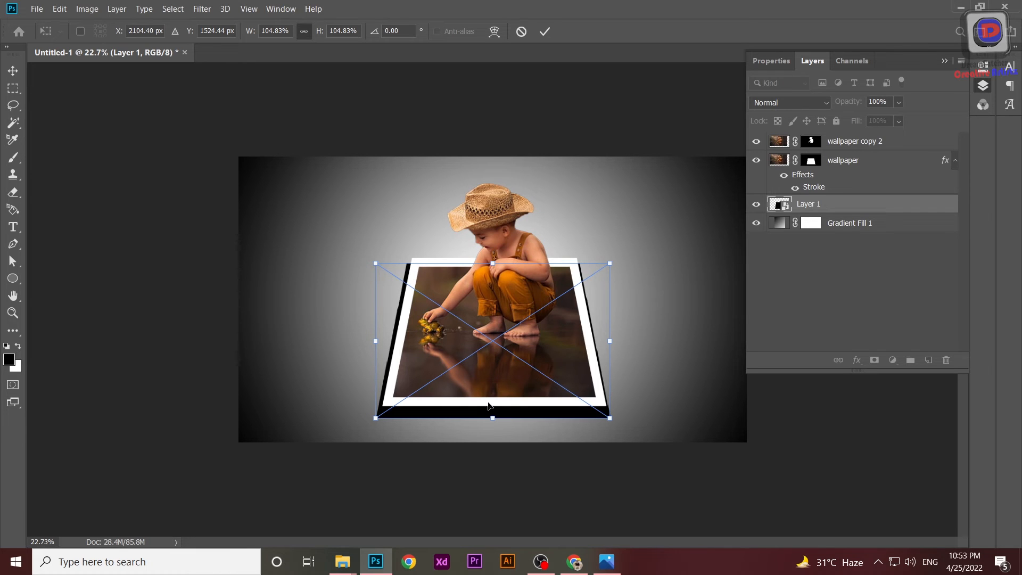
pyautogui.rightClick(512, 339)
pyautogui.click(545, 410)
pyautogui.moveTo(377, 265); pyautogui.dragTo(392, 273)
# Apply a Gaussian Blur smart filter with a radius of 40.1 pixels to the shadow layer.
pyautogui.rightClick(805, 212)
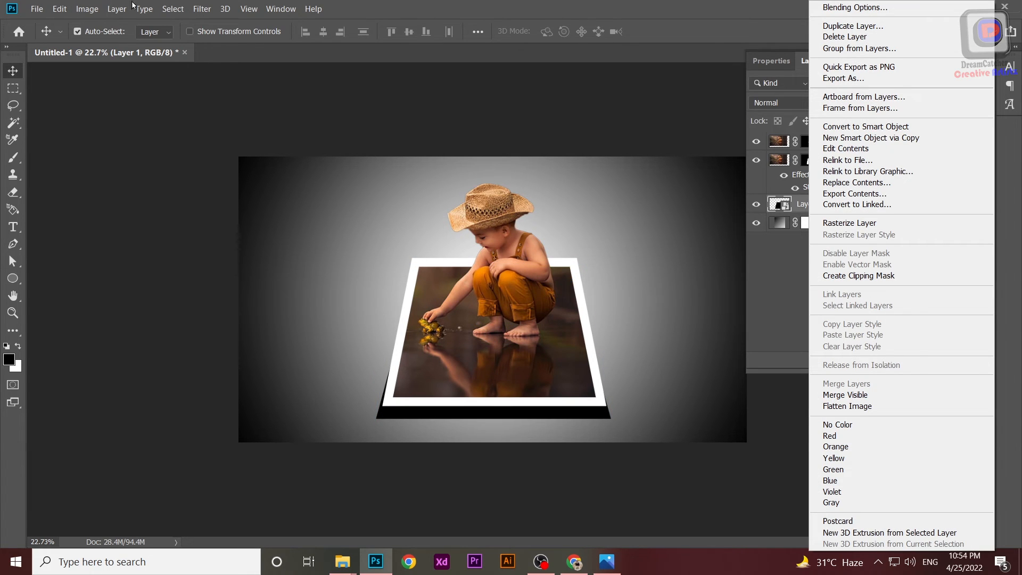
pyautogui.click(208, 9)
pyautogui.click(208, 9)
pyautogui.moveTo(300, 154)
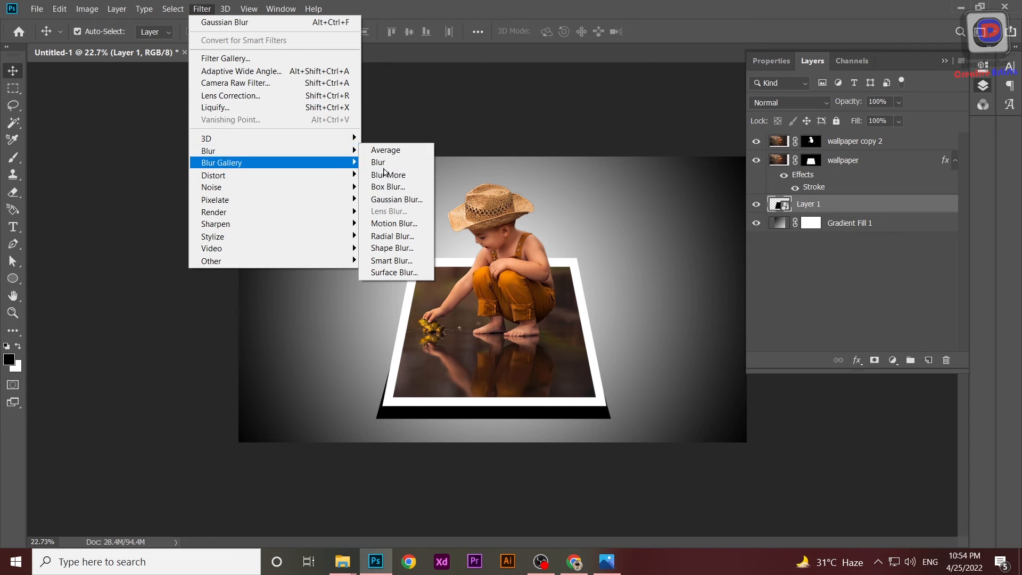
pyautogui.click(397, 200)
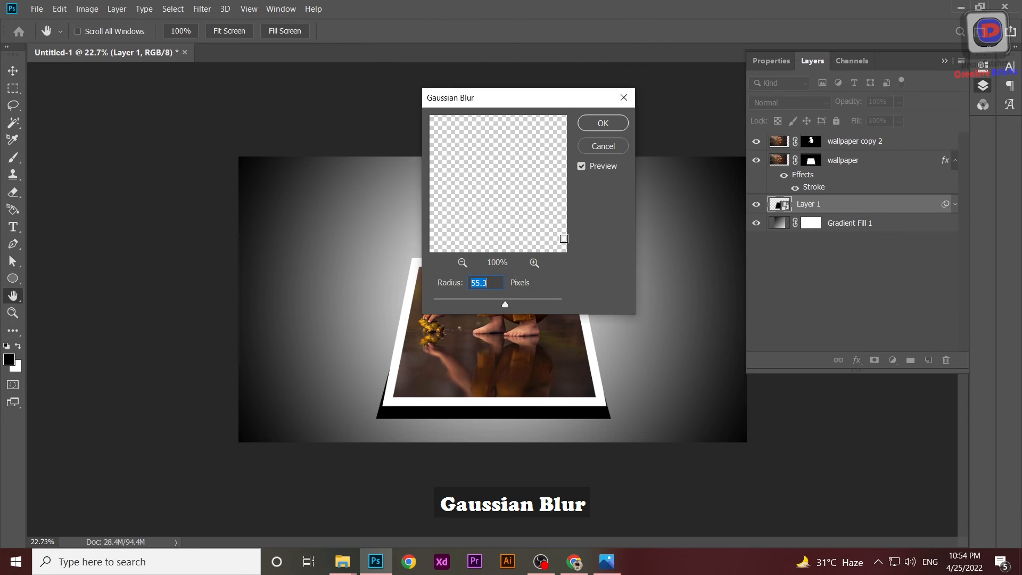
pyautogui.moveTo(508, 109); pyautogui.dragTo(724, 88)
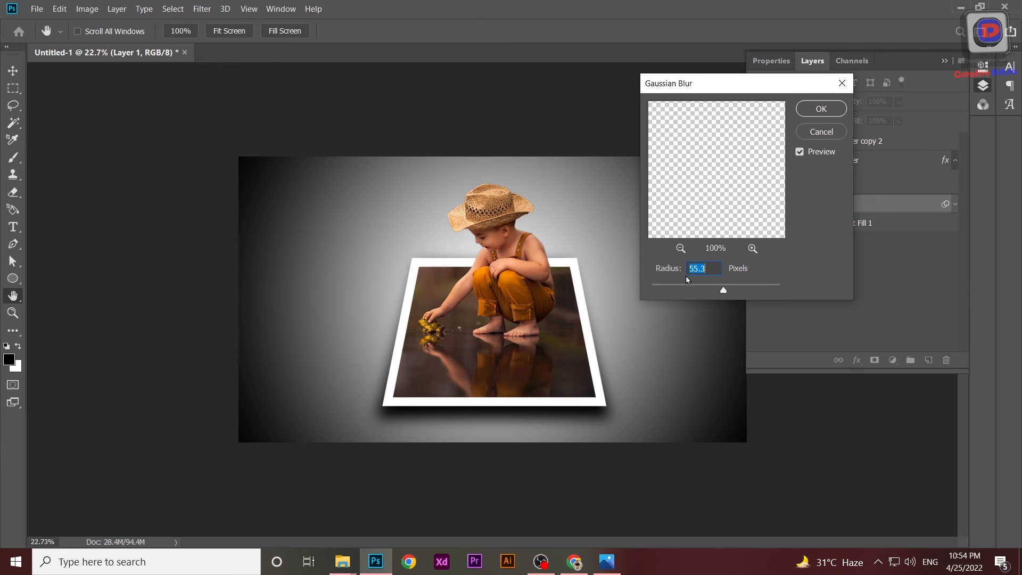
pyautogui.moveTo(714, 293)
pyautogui.mouseDown()
pyautogui.moveTo(706, 290)
pyautogui.moveTo(718, 290)
pyautogui.mouseUp()
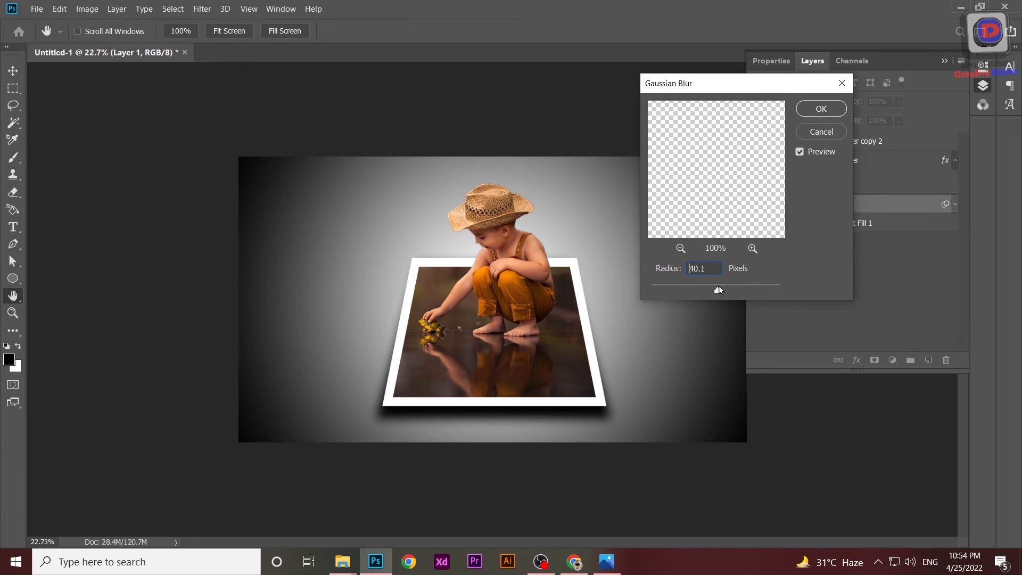
pyautogui.click(819, 108)
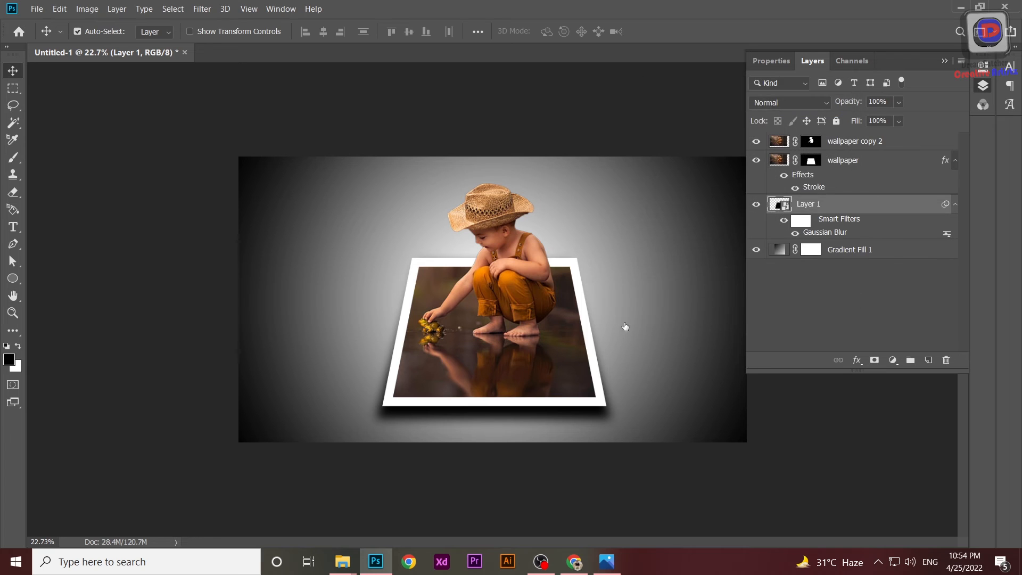
# Warp the wallpaper photo layer, lifting its bottom corners slightly upward to curve the frame's lower edge.
pyautogui.click(799, 179)
pyautogui.hotkey('ctrl', 't')
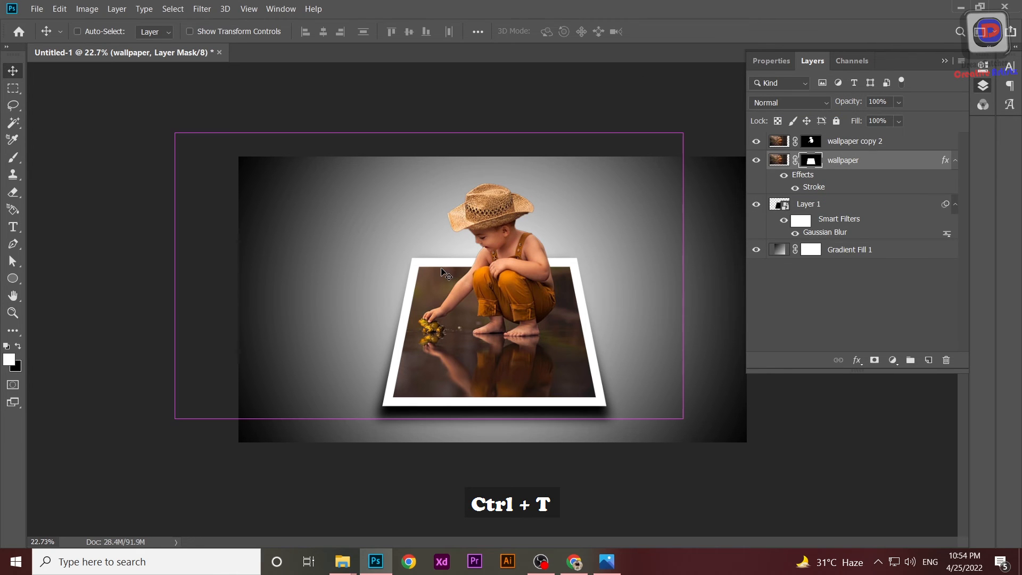
pyautogui.rightClick(318, 314)
pyautogui.click(341, 393)
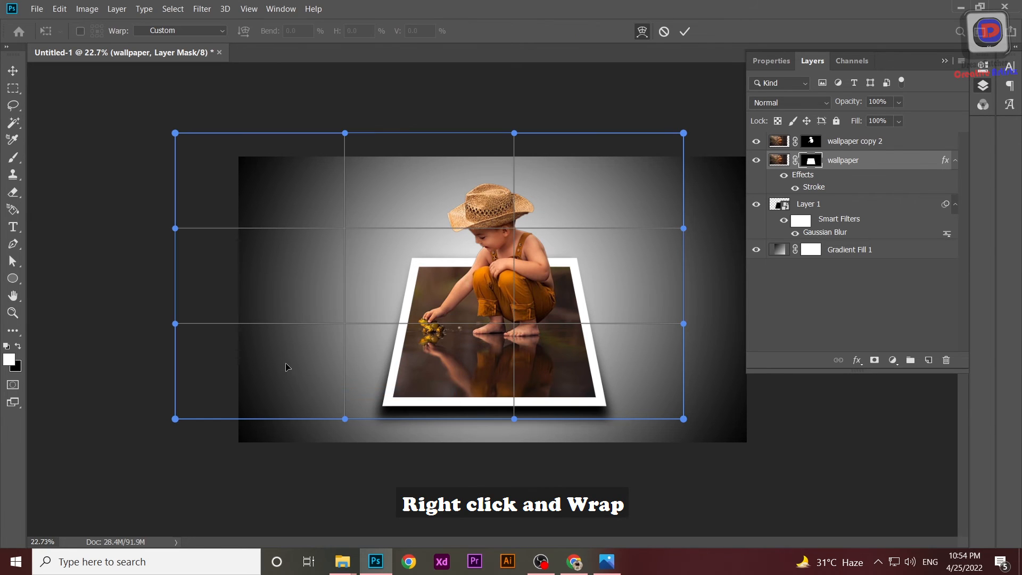
pyautogui.moveTo(350, 419); pyautogui.dragTo(359, 395)
pyautogui.moveTo(683, 418); pyautogui.dragTo(684, 397)
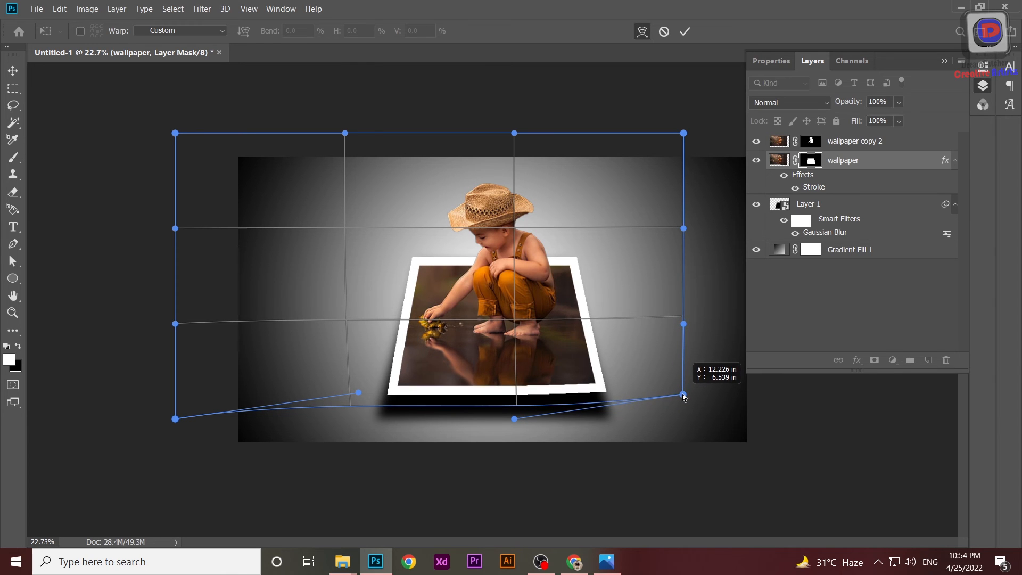
pyautogui.press('Return')
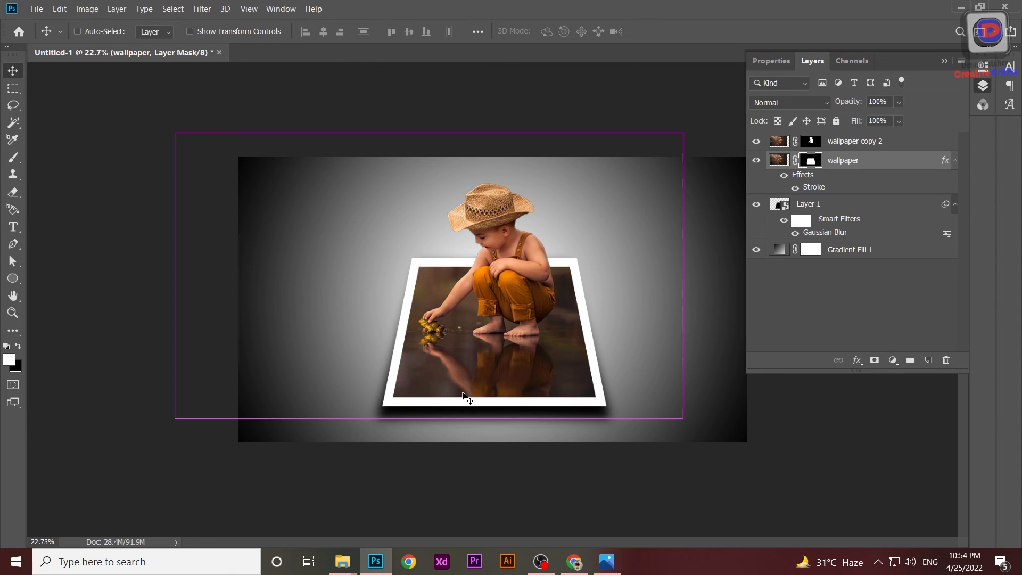
# Warp the wallpaper photo again, pulling the lower-left corner inward, the top corners outward and the lower edge down to bend the frame.
pyautogui.hotkey('ctrl', 't')
pyautogui.rightClick(336, 381)
pyautogui.click(372, 274)
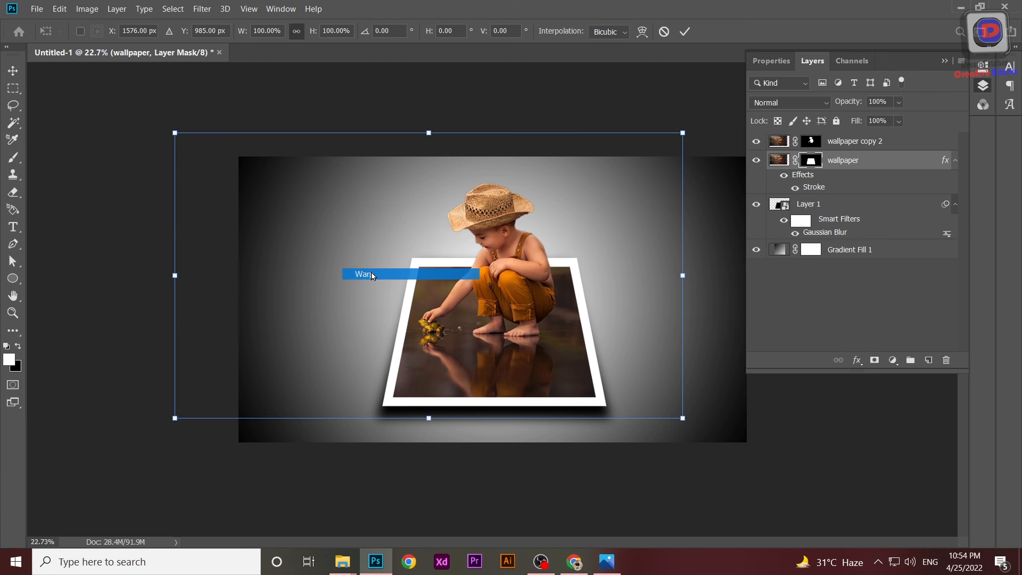
pyautogui.moveTo(182, 419); pyautogui.dragTo(199, 353)
pyautogui.moveTo(684, 419); pyautogui.dragTo(675, 395)
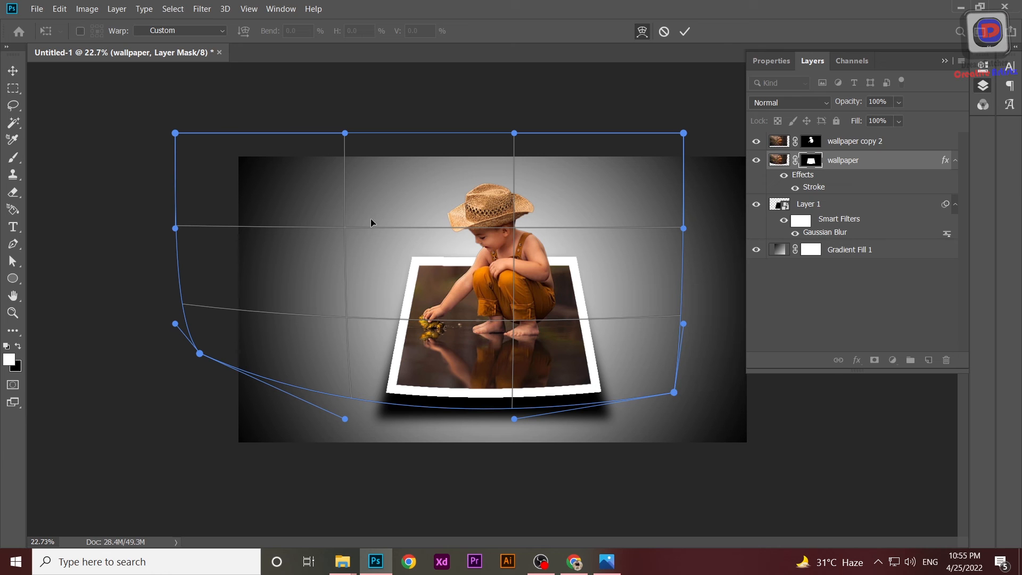
pyautogui.moveTo(175, 133)
pyautogui.mouseDown()
pyautogui.moveTo(194, 130)
pyautogui.moveTo(178, 96)
pyautogui.moveTo(210, 86)
pyautogui.moveTo(141, 96)
pyautogui.moveTo(187, 120)
pyautogui.mouseUp()
pyautogui.moveTo(684, 133); pyautogui.dragTo(636, 93)
pyautogui.moveTo(649, 97); pyautogui.dragTo(650, 109)
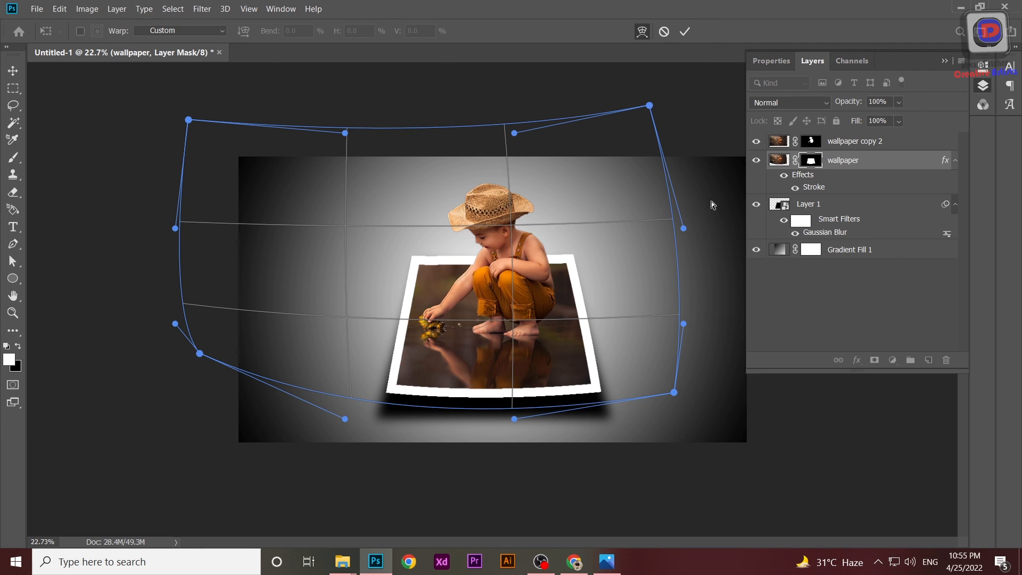
pyautogui.moveTo(381, 392); pyautogui.dragTo(351, 430)
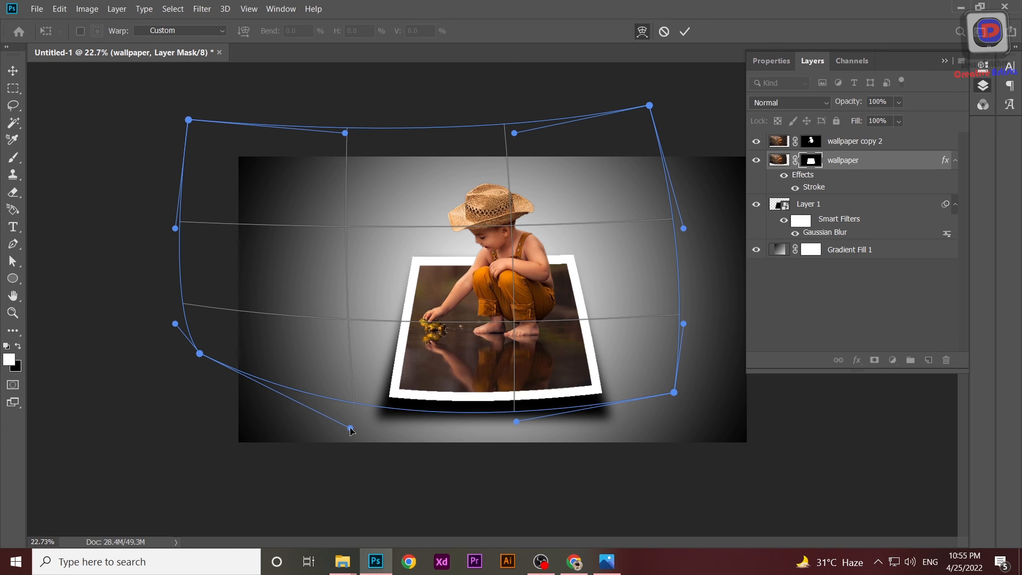
pyautogui.press('Return')
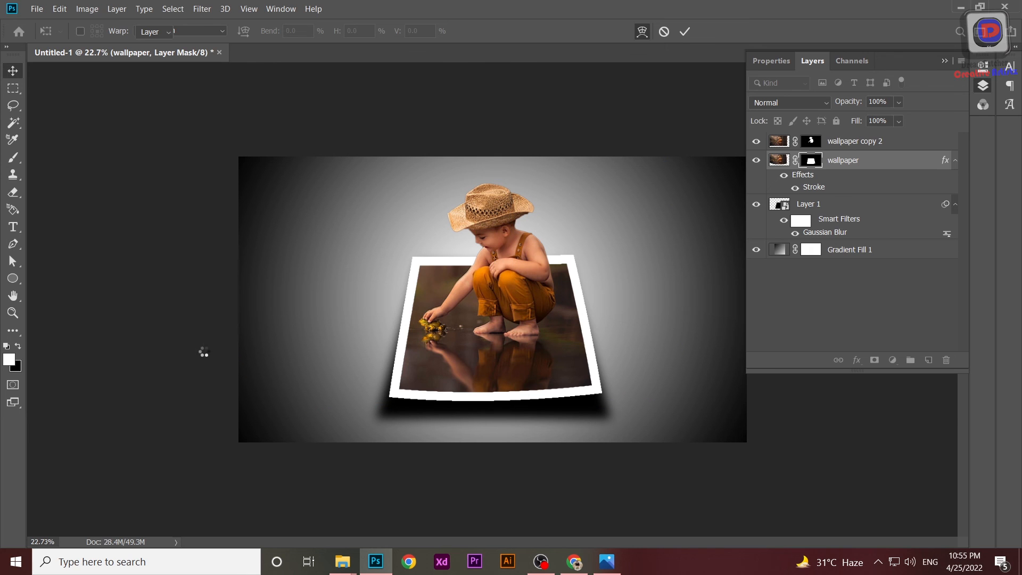
# Zoom in on the canvas to inspect the finished out-of-frame composite.
pyautogui.hotkey('ctrl', '+')
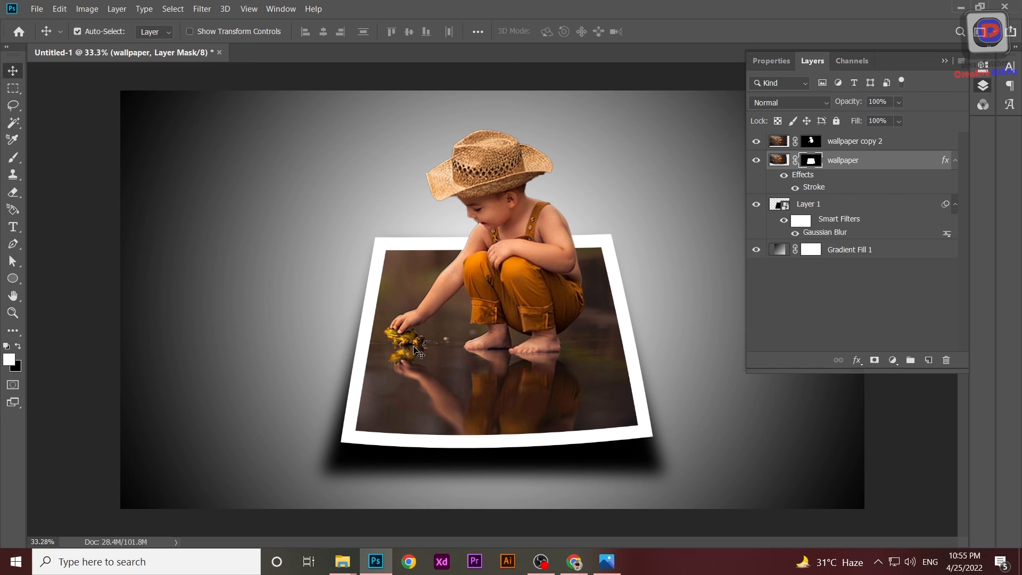
pyautogui.scroll(1, 418, 351)
pyautogui.click(942, 62)
pyautogui.scroll(1, 658, 301)
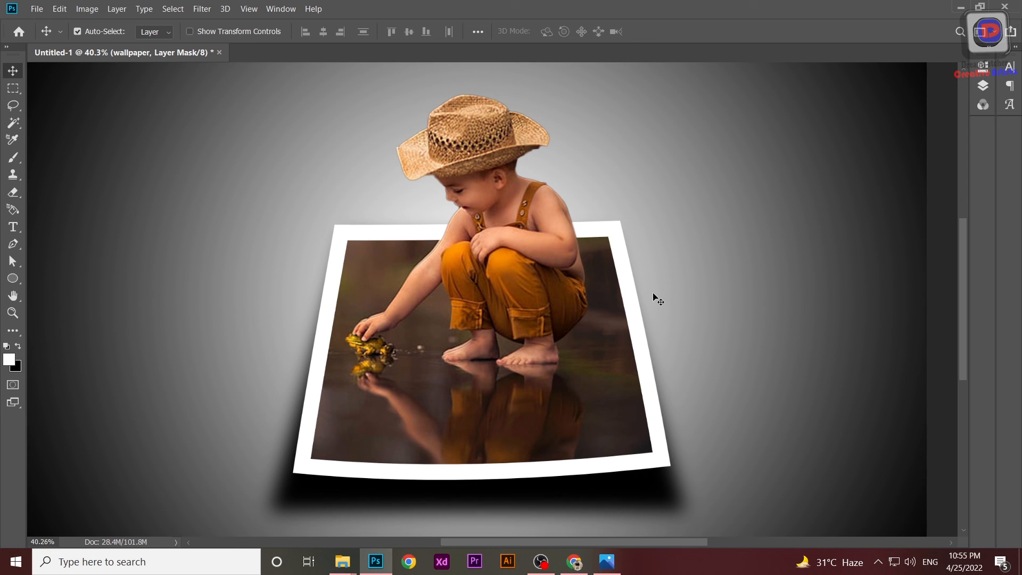
pyautogui.moveTo(671, 542); pyautogui.dragTo(675, 542)
pyautogui.moveTo(964, 337)
pyautogui.mouseDown()
pyautogui.moveTo(962, 383)
pyautogui.moveTo(965, 311)
pyautogui.moveTo(963, 328)
pyautogui.mouseUp()
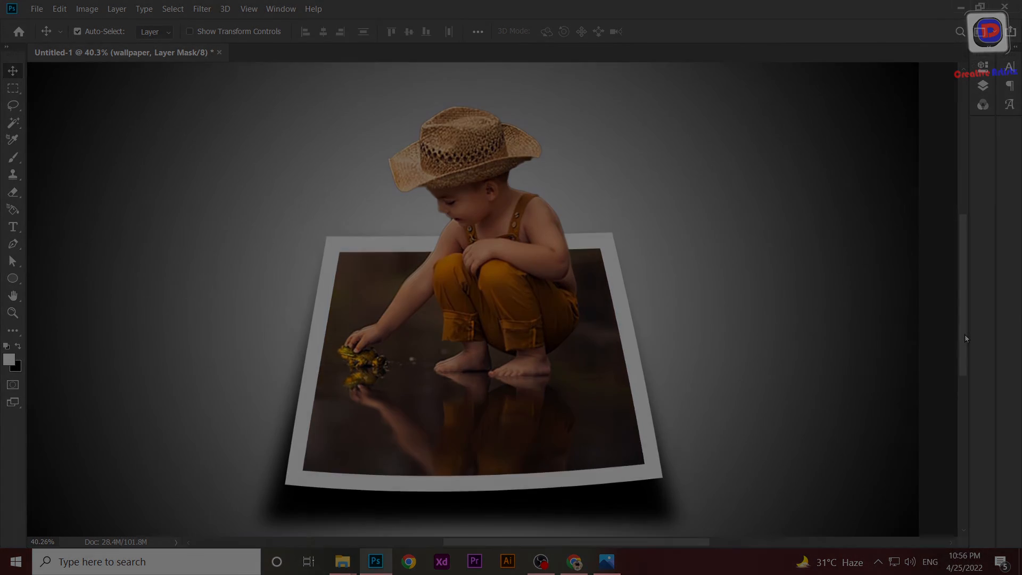